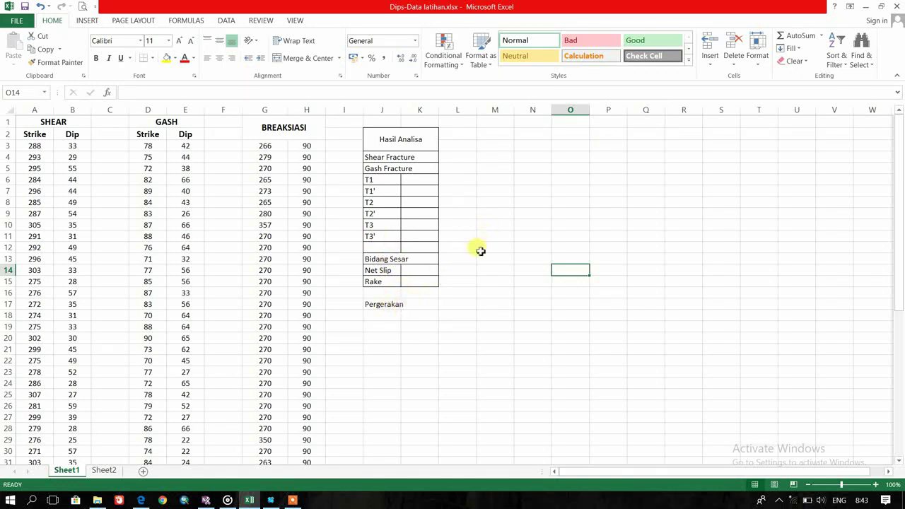
Switch from the Excel workbook to Dips and create a new, empty data file.
click(864, 7)
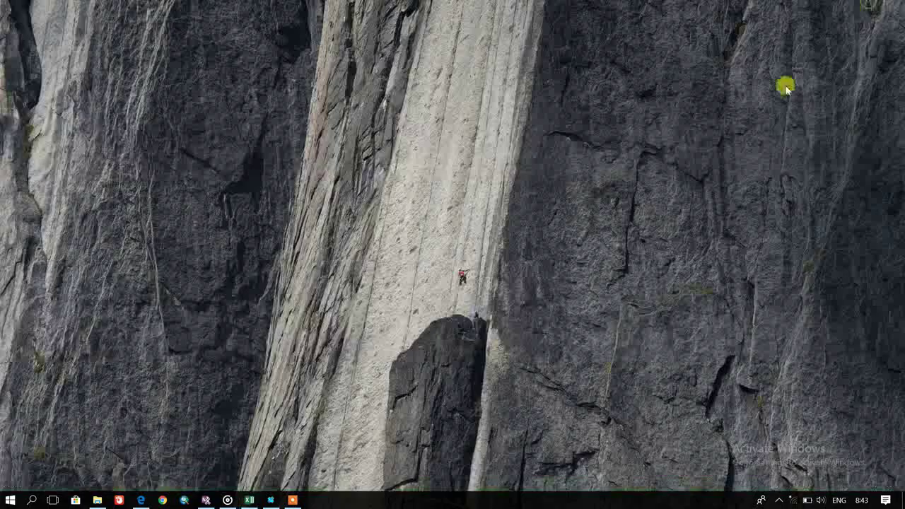
click(272, 499)
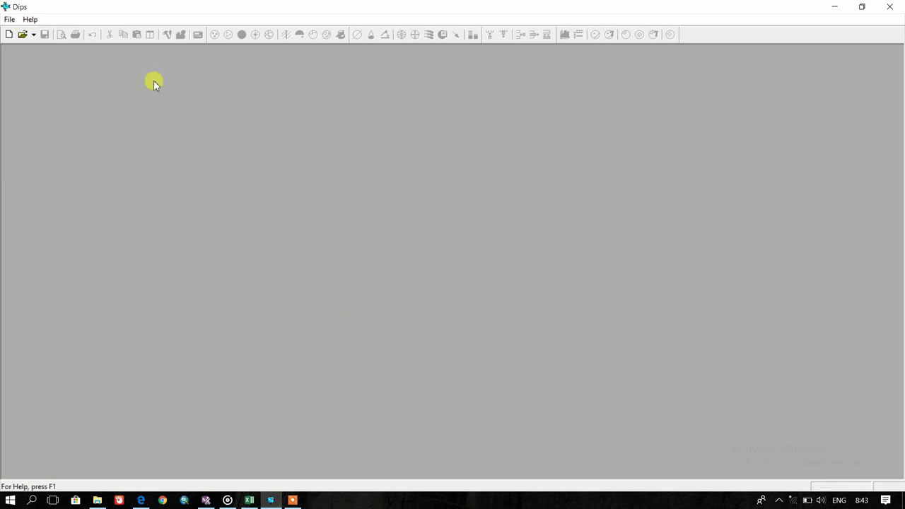
click(10, 35)
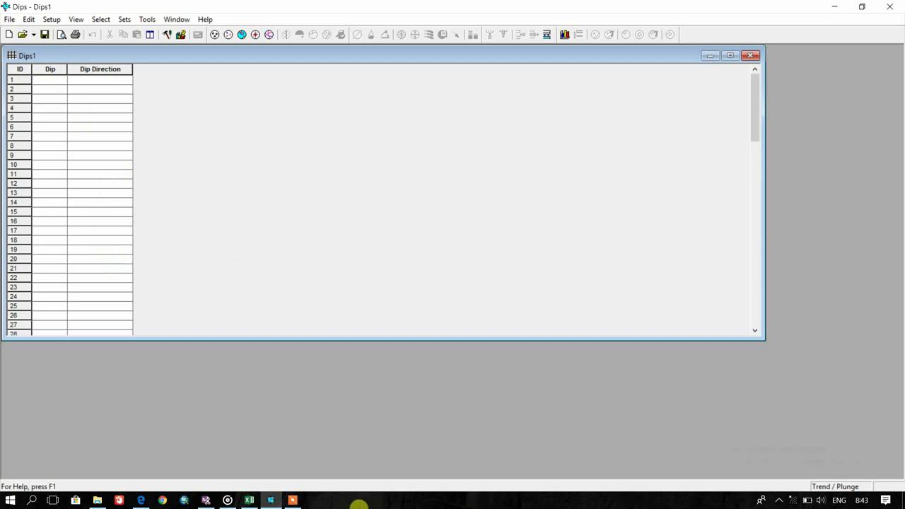
Copy the SHEAR strike and dip values in A3:B52 of the Excel sheet into the Dips grid, starting at row 1.
click(250, 500)
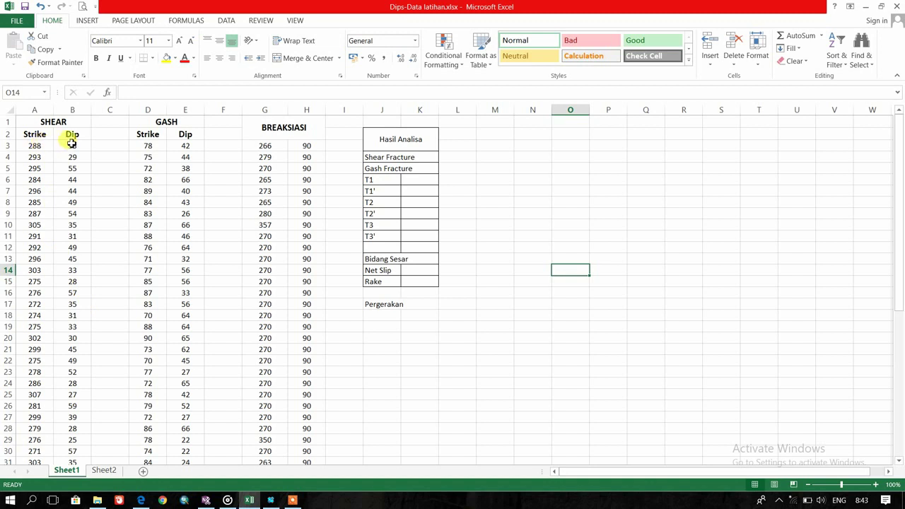
drag(40, 145, 59, 439)
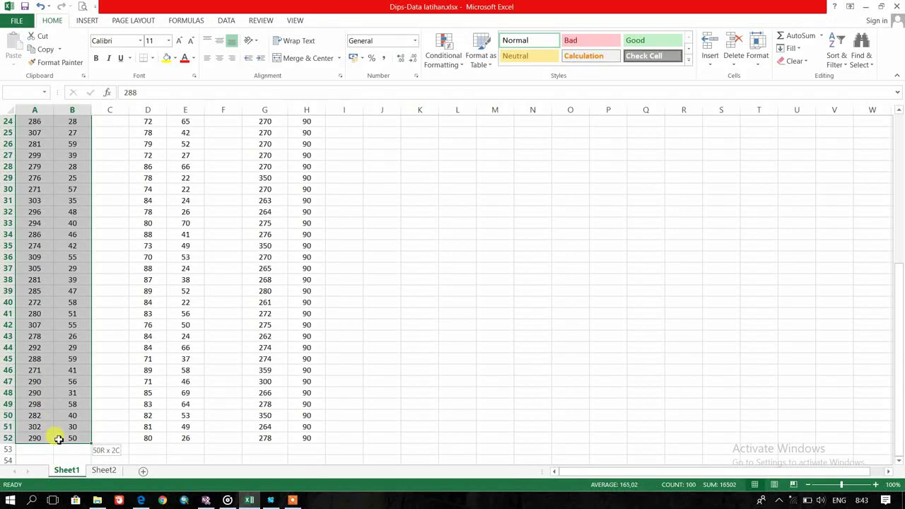
key(ctrl+c)
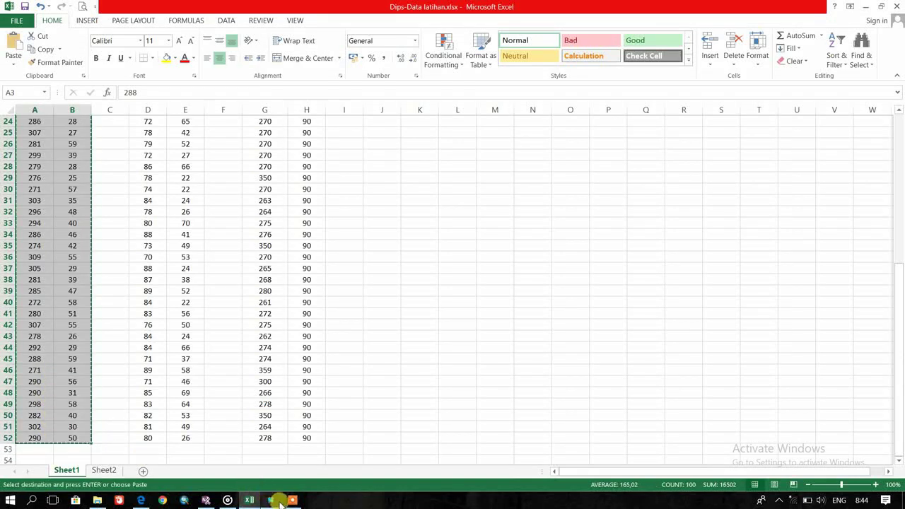
click(273, 500)
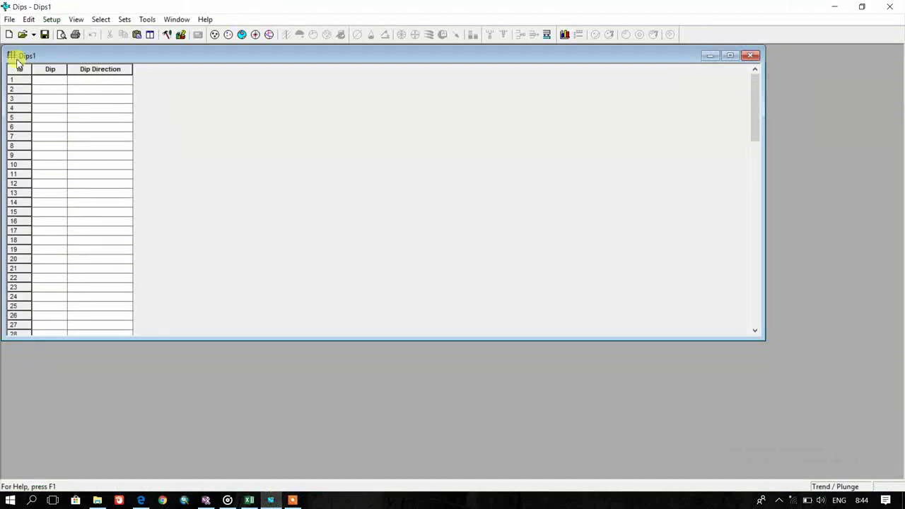
click(48, 80)
key(ctrl+v)
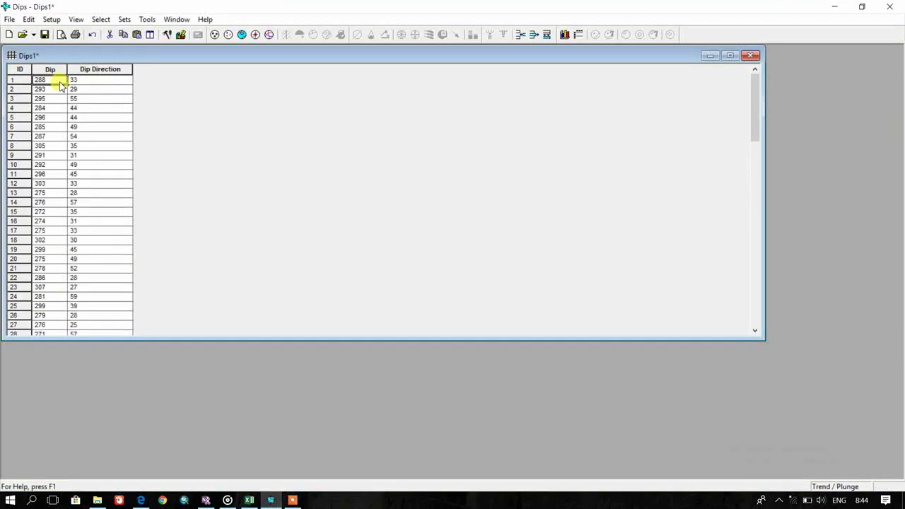
Copy the GASH strike and dip values in D3:E52 of the Excel sheet into the Dips grid, starting at row 51.
click(270, 499)
scroll(207, 206, up, 8)
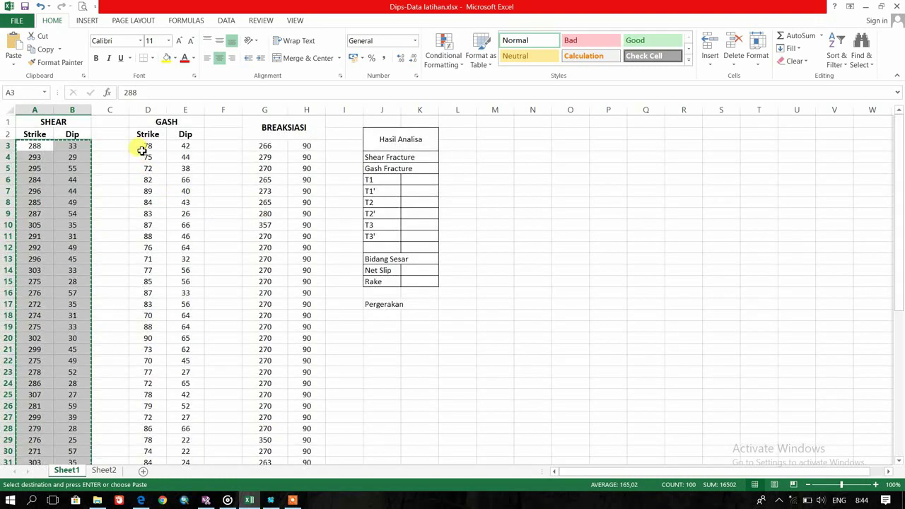
drag(143, 148, 176, 438)
key(ctrl+c)
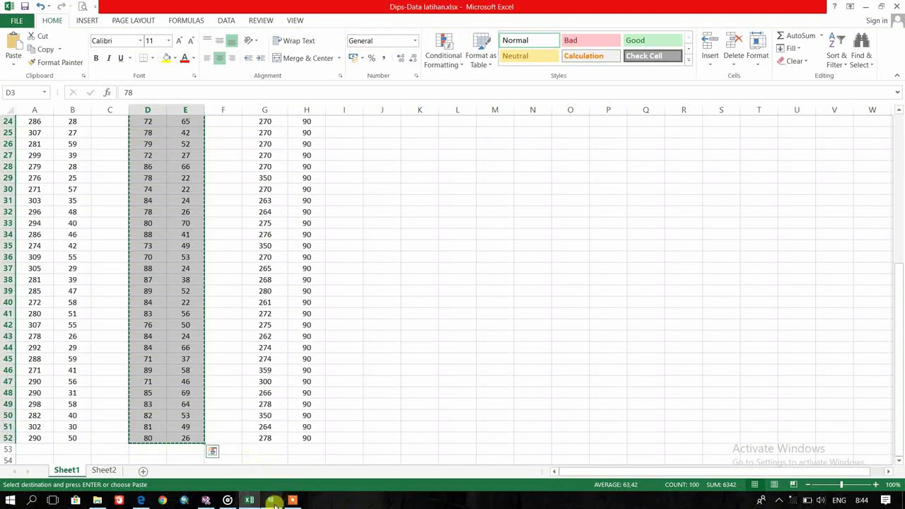
click(272, 501)
scroll(106, 261, down, 12)
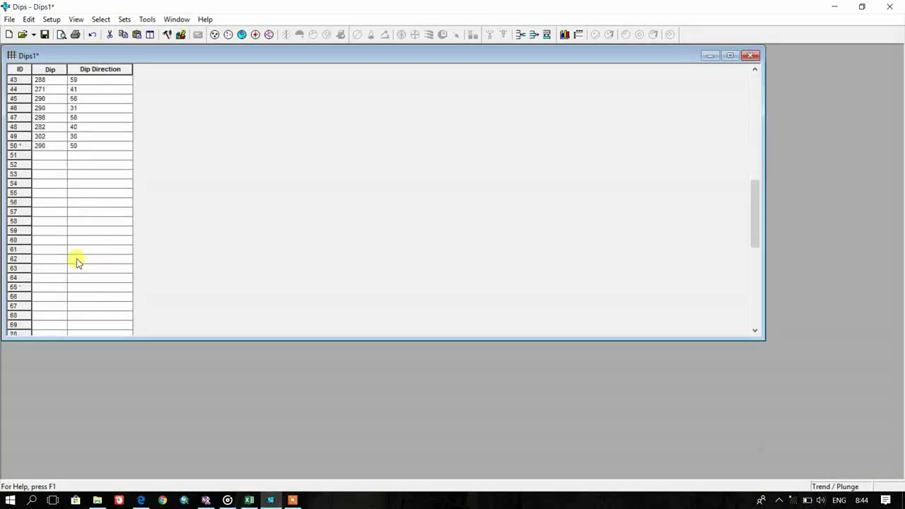
click(41, 156)
key(ctrl+v)
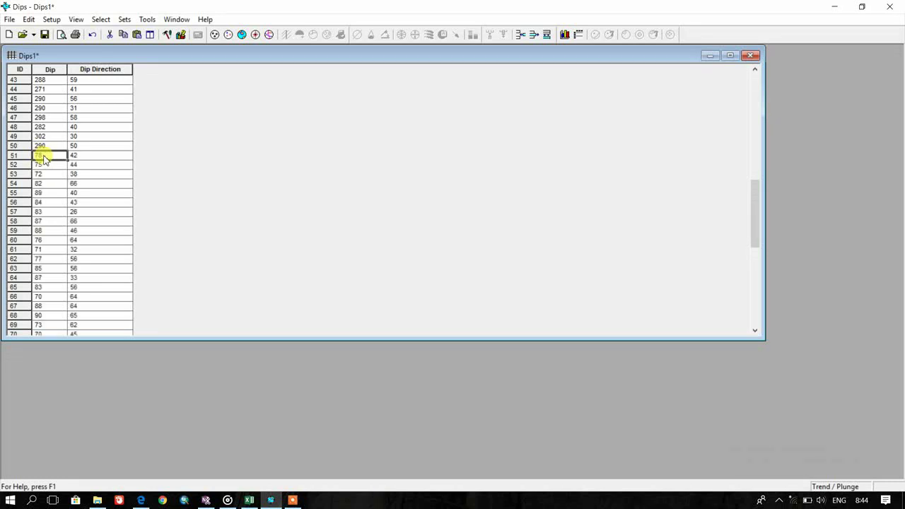
Set the job's global orientation format to STRIKE/DIPR and generate the contour plot of the data.
scroll(43, 157, up, 14)
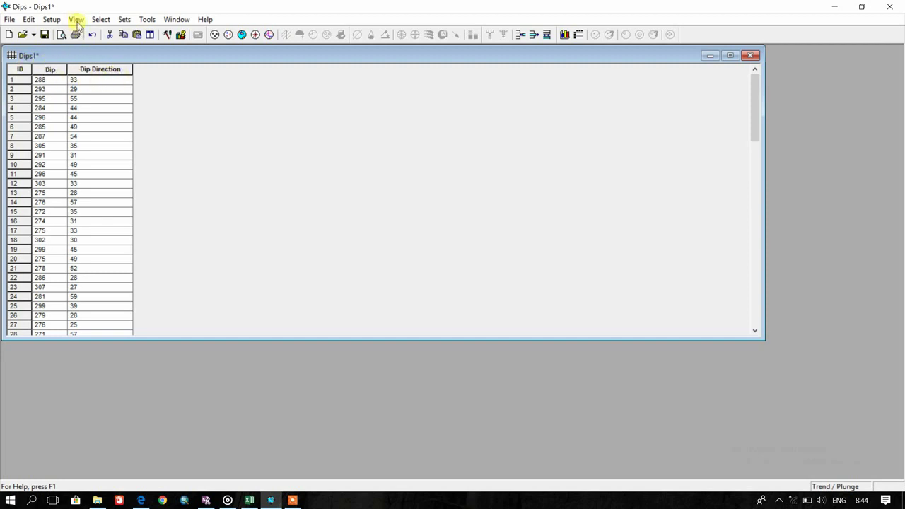
click(51, 21)
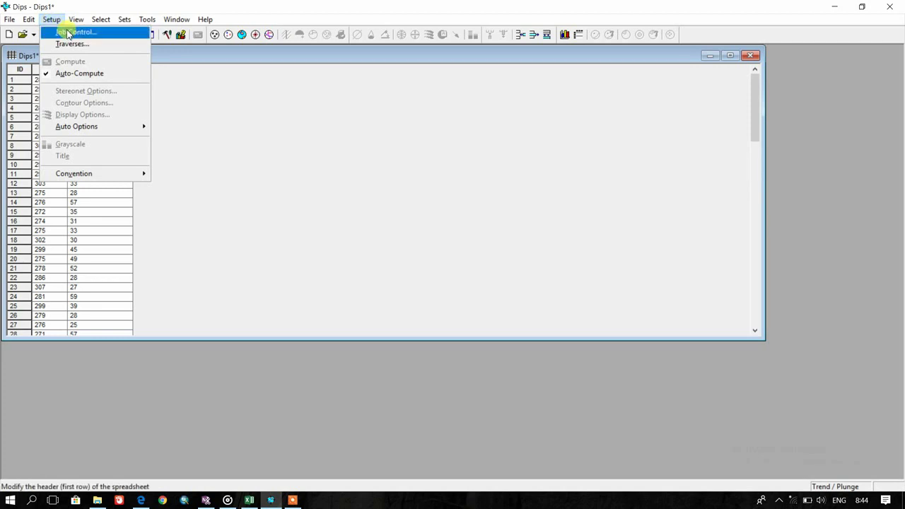
click(71, 33)
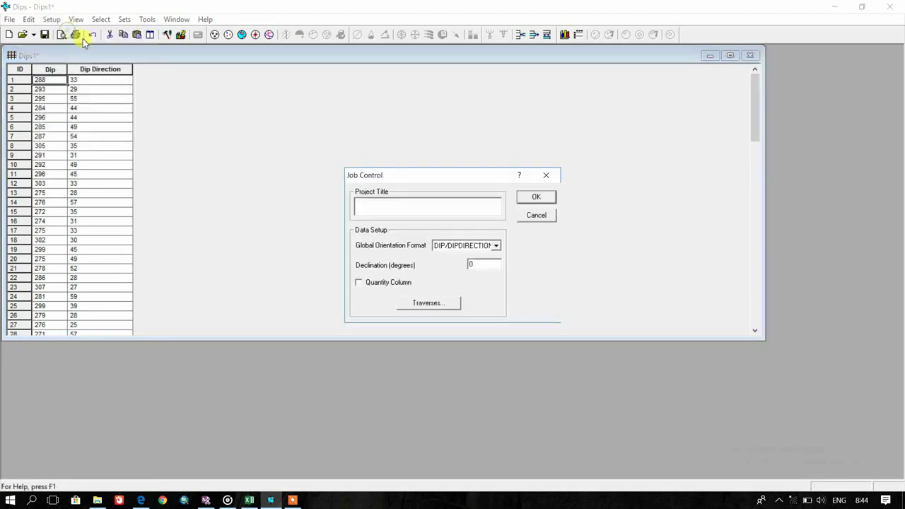
click(496, 245)
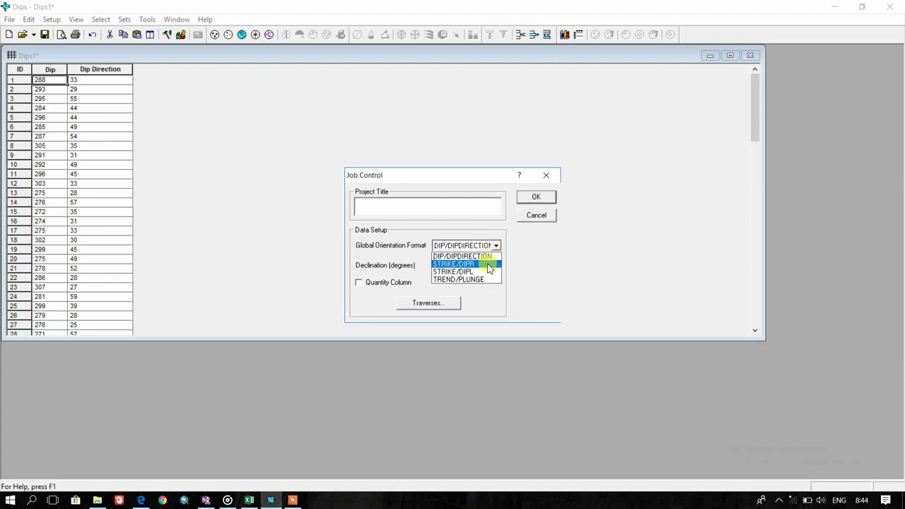
click(488, 265)
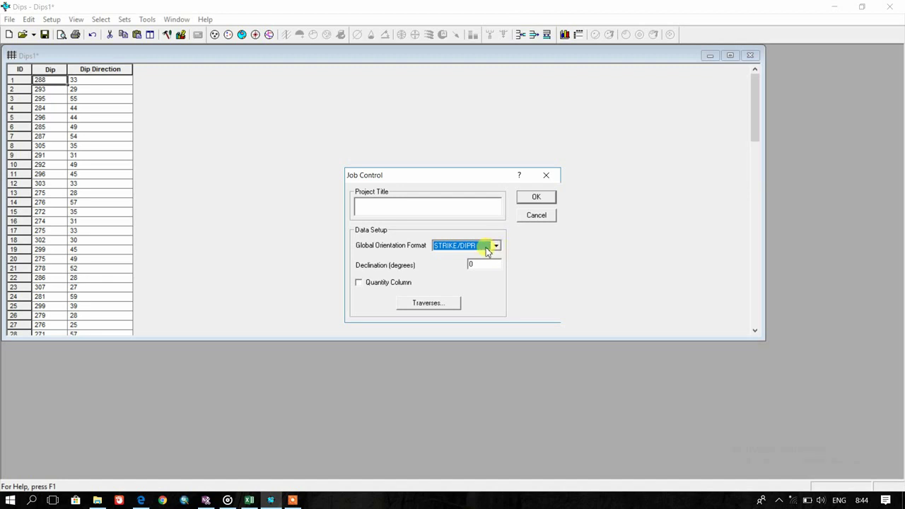
click(536, 198)
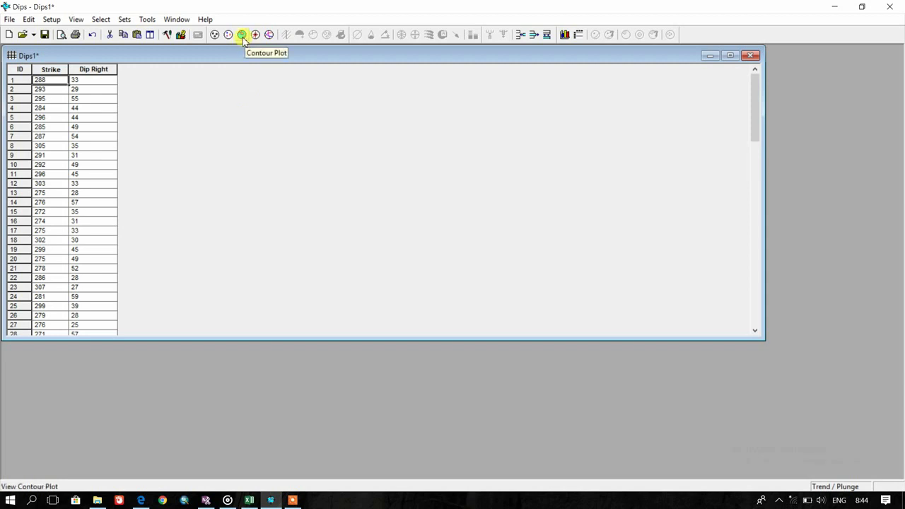
click(241, 35)
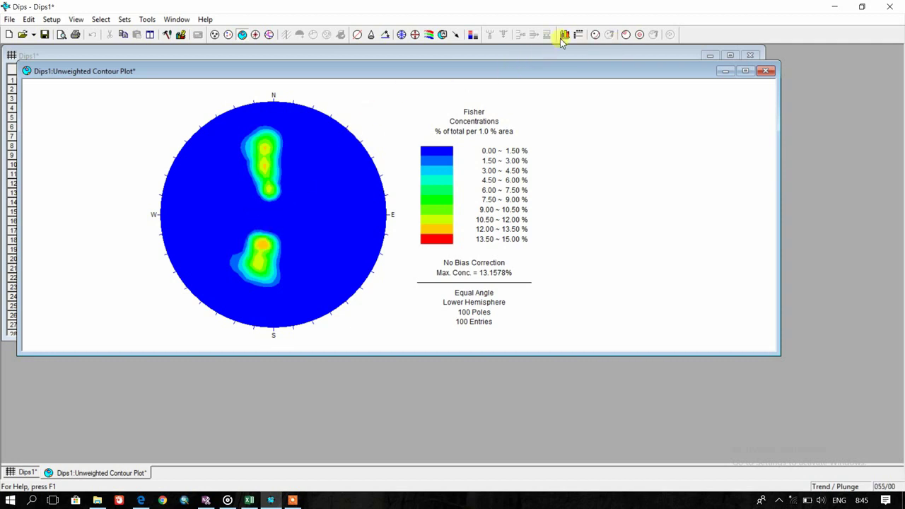
click(595, 35)
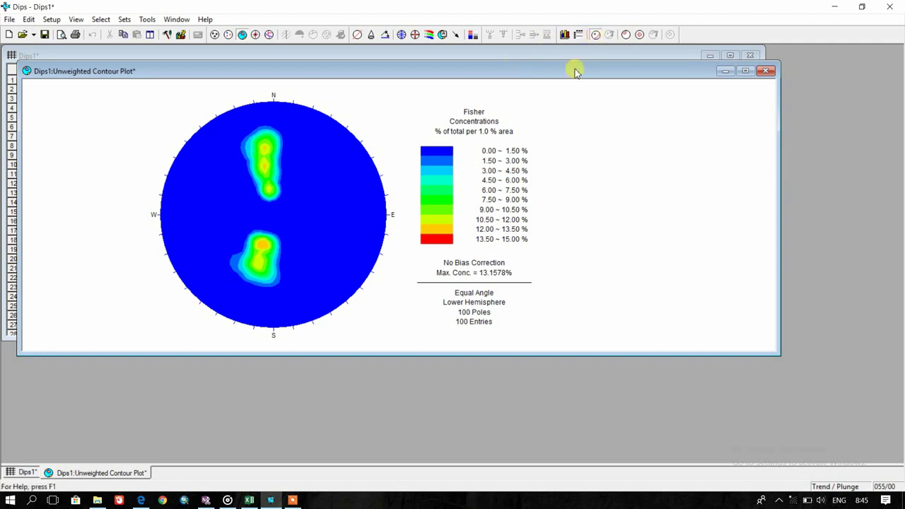
click(265, 166)
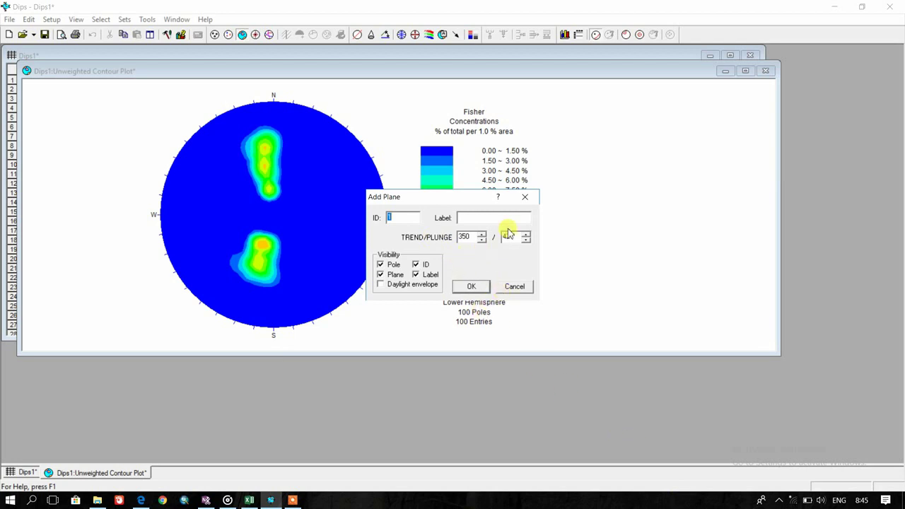
click(525, 196)
Switch the orientation convention to Strike / Dip Right and add a plane labelled GF at 80/46, with its pole in the northern cluster.
click(844, 487)
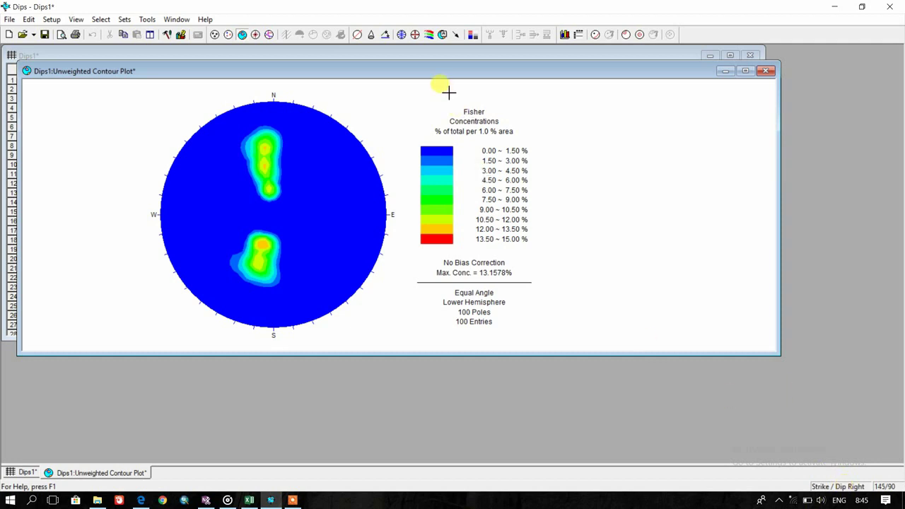
click(595, 34)
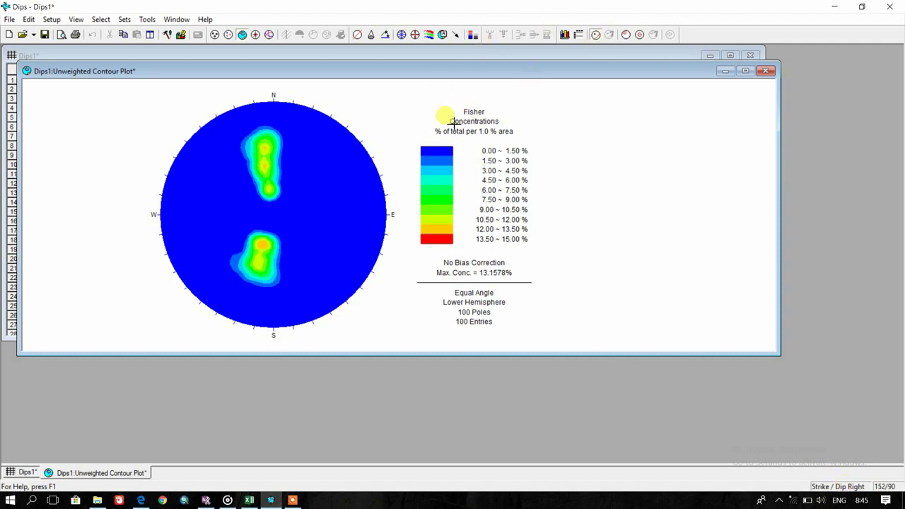
click(265, 167)
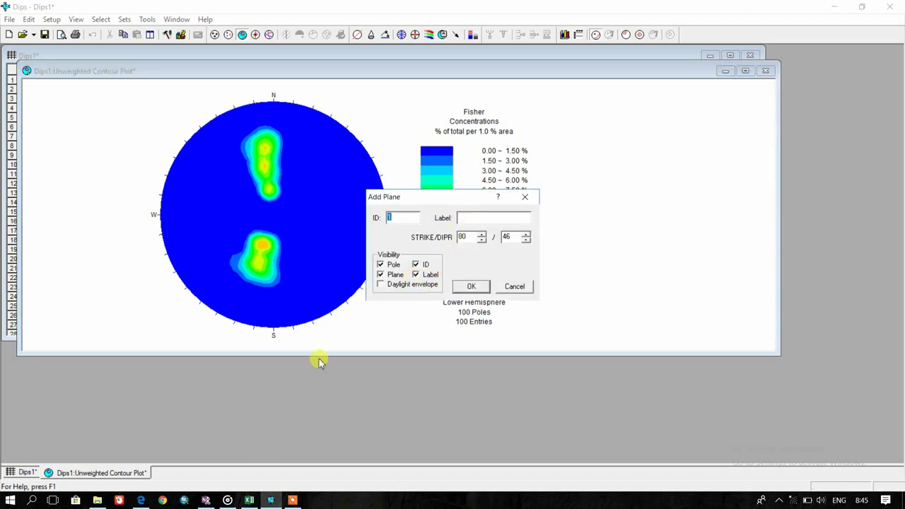
click(248, 500)
scroll(183, 281, up, 3)
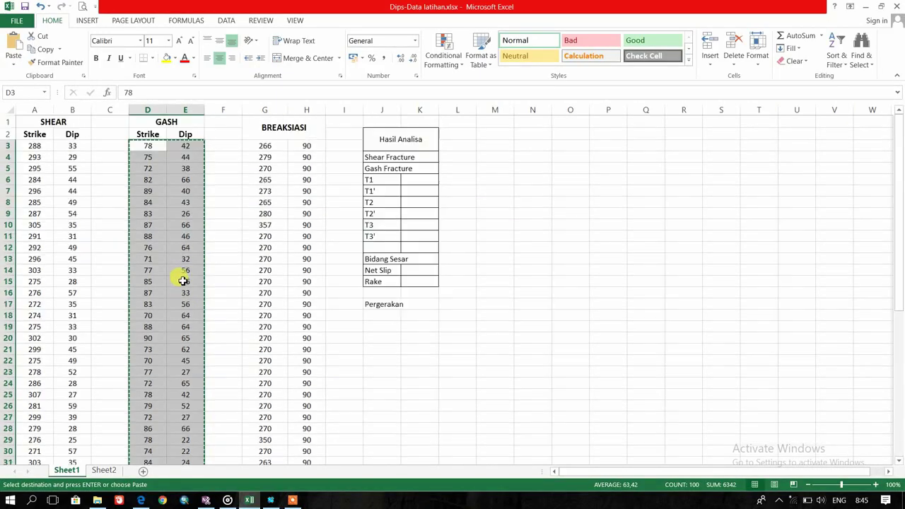
click(272, 500)
click(491, 219)
text(GF)
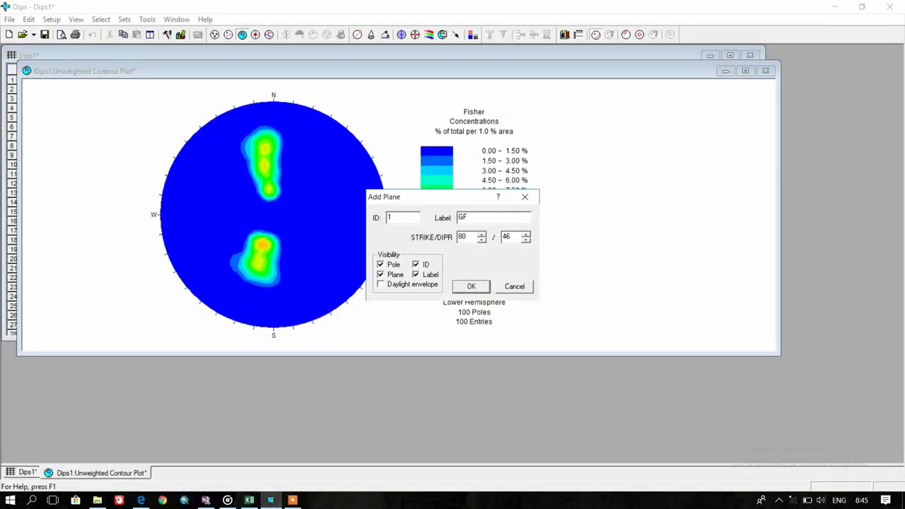
click(472, 288)
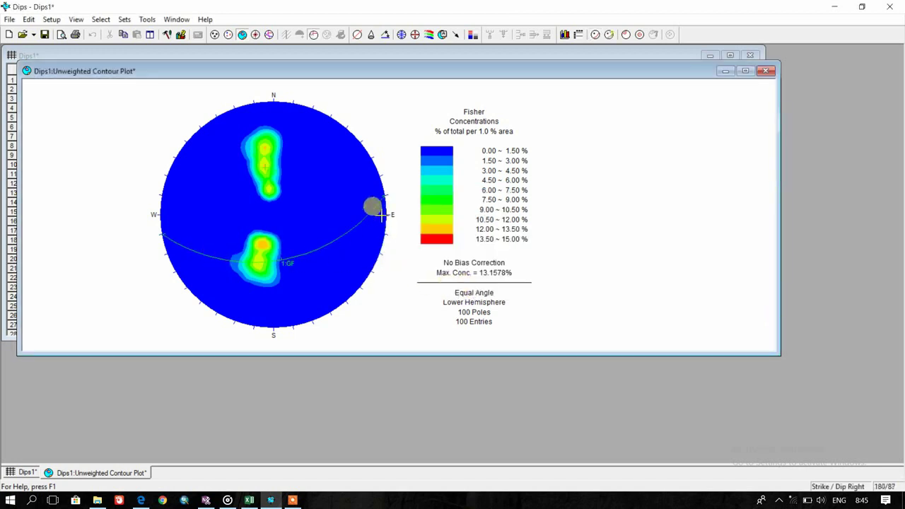
Add a plane labelled SF at strike/dip 288/31, placing its pole on the peak concentration of the southern cluster.
click(595, 34)
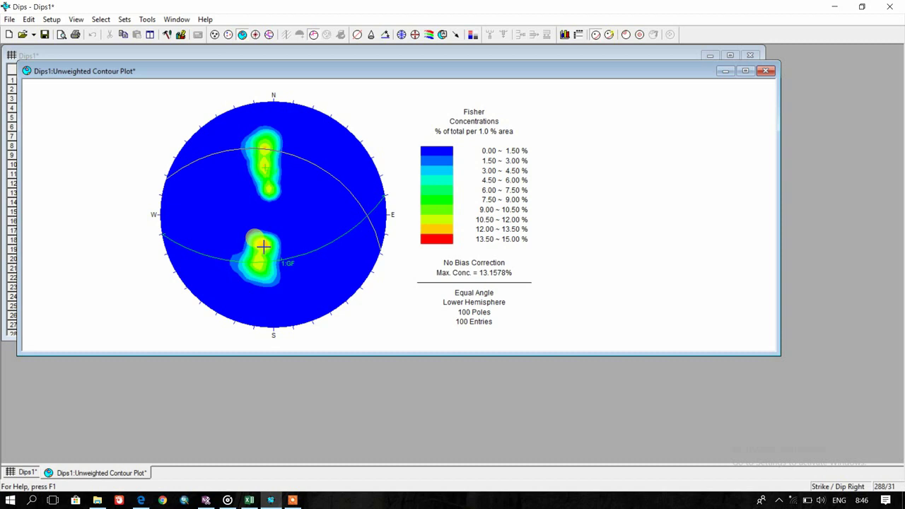
click(263, 246)
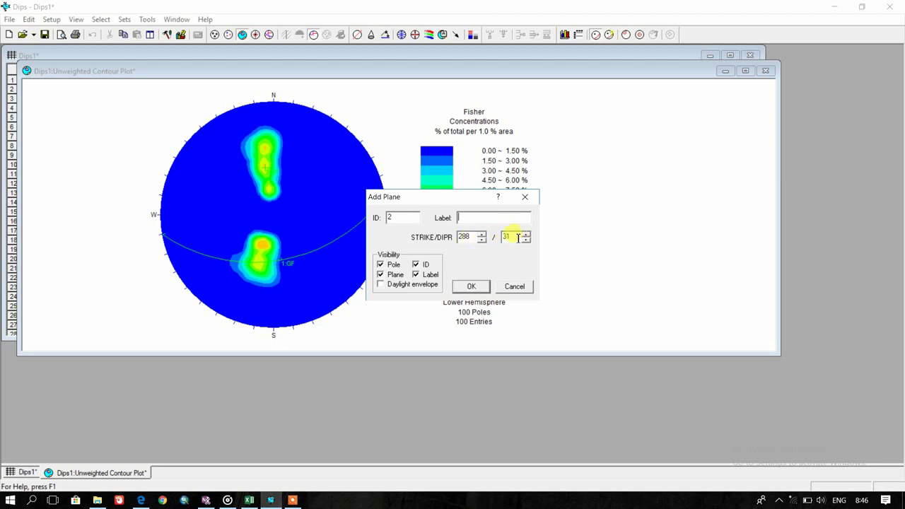
text(SF)
click(471, 286)
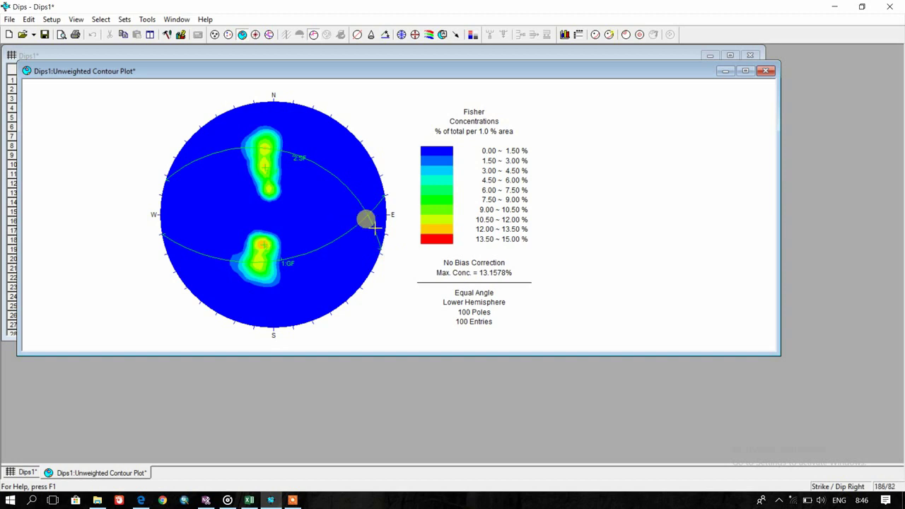
Add a plane labelled BB at strike/dip 180/79, placing its pole where the GF and SF planes intersect.
click(595, 35)
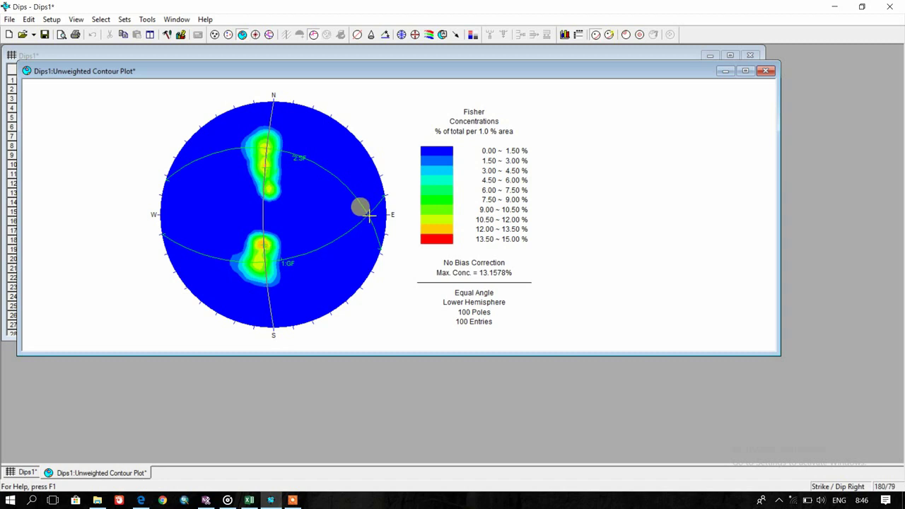
click(369, 215)
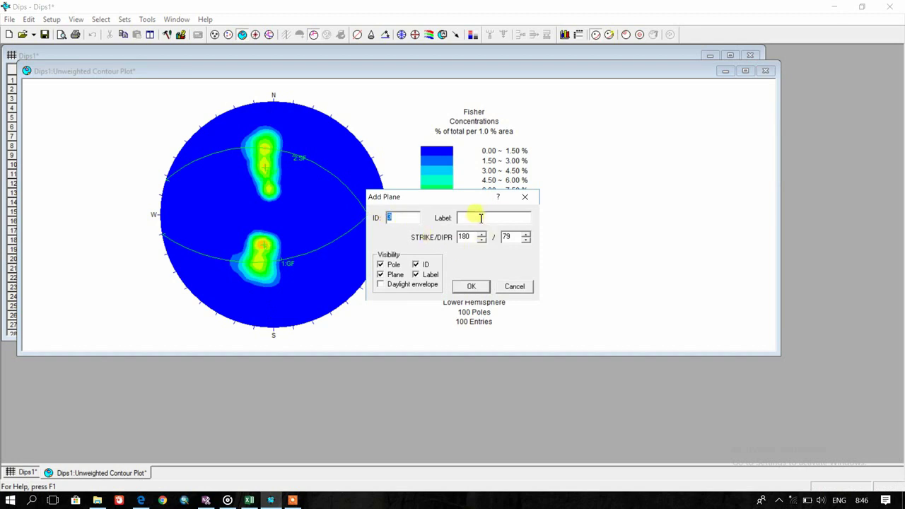
text(BB)
click(474, 286)
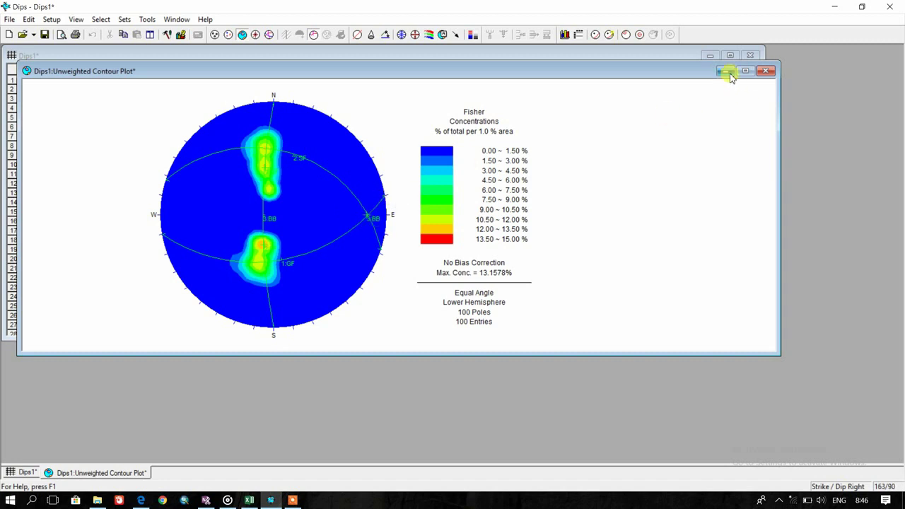
click(249, 500)
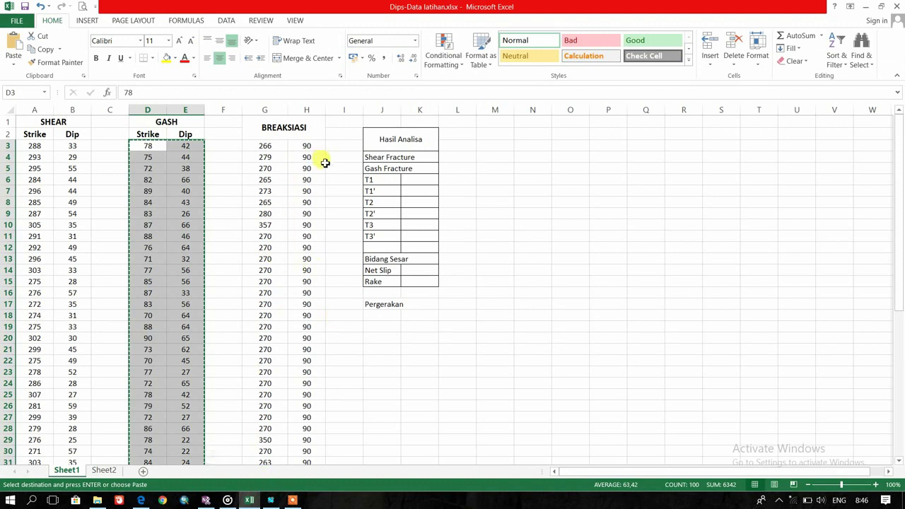
click(271, 499)
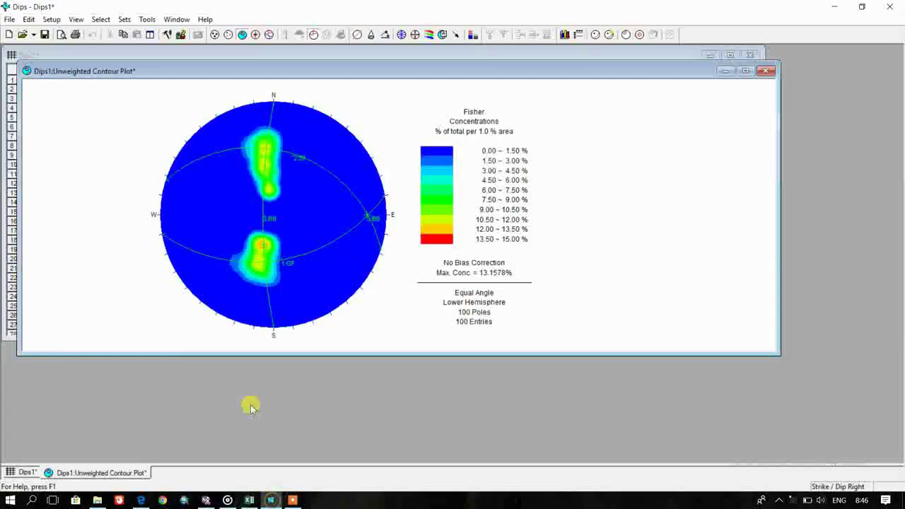
Create a new Dips data file and copy the BREAKSIASI strike and dip values (G3:H52) from the Excel sheet into it.
click(8, 34)
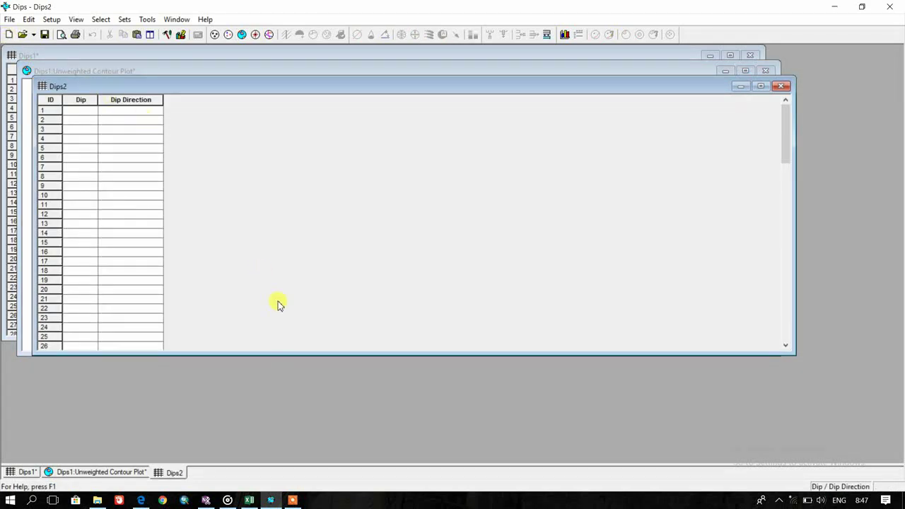
click(249, 500)
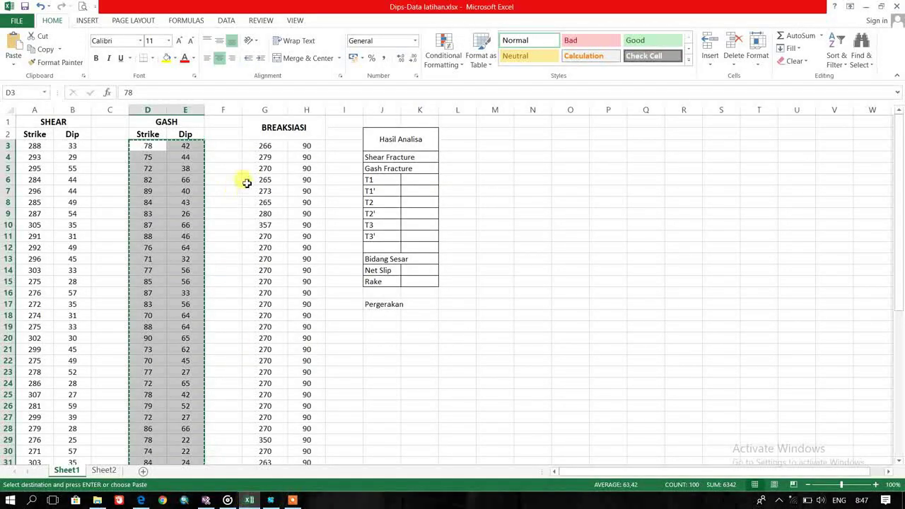
drag(265, 146, 305, 439)
key(ctrl+c)
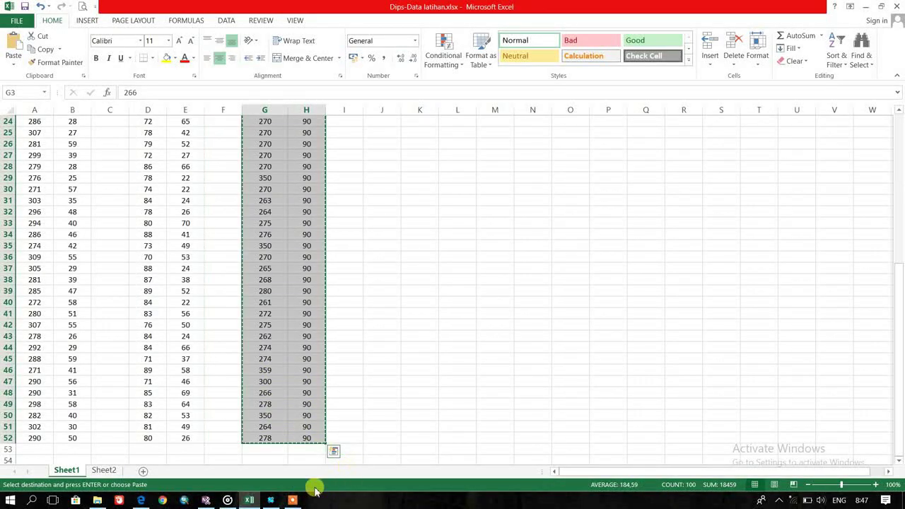
click(292, 501)
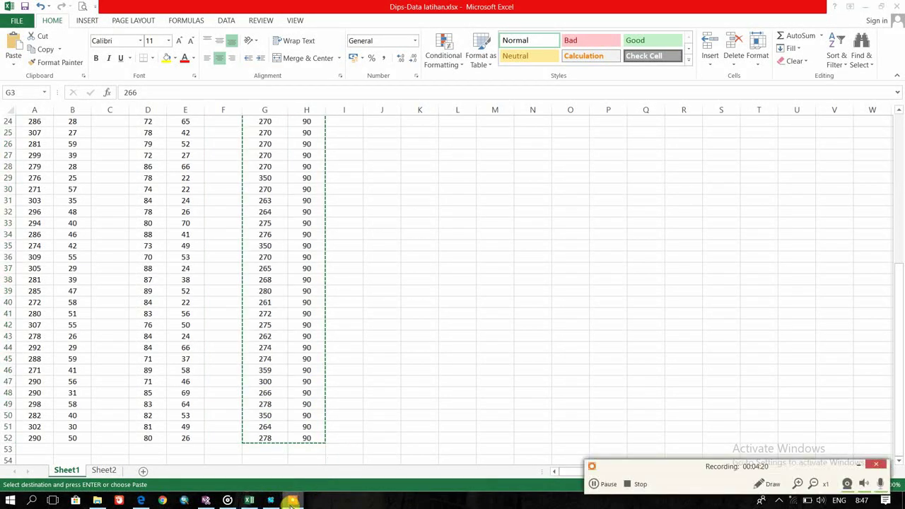
click(858, 466)
click(271, 501)
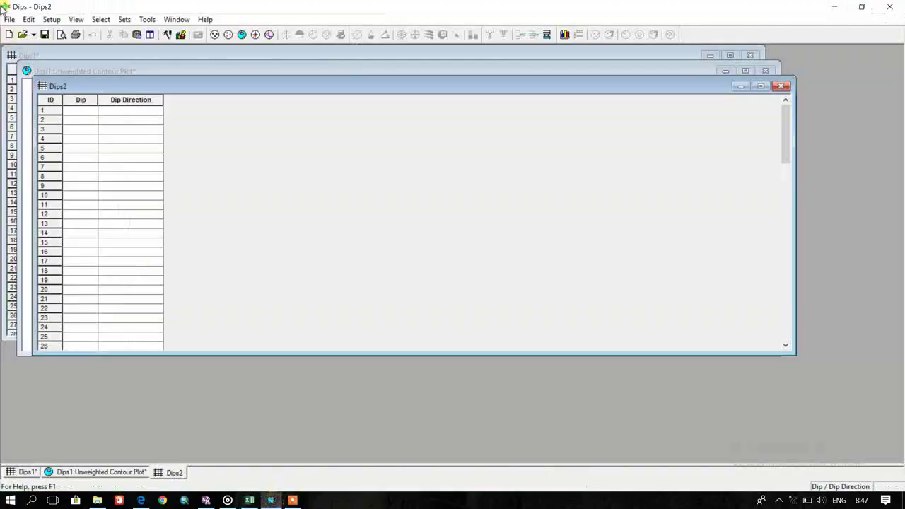
click(80, 113)
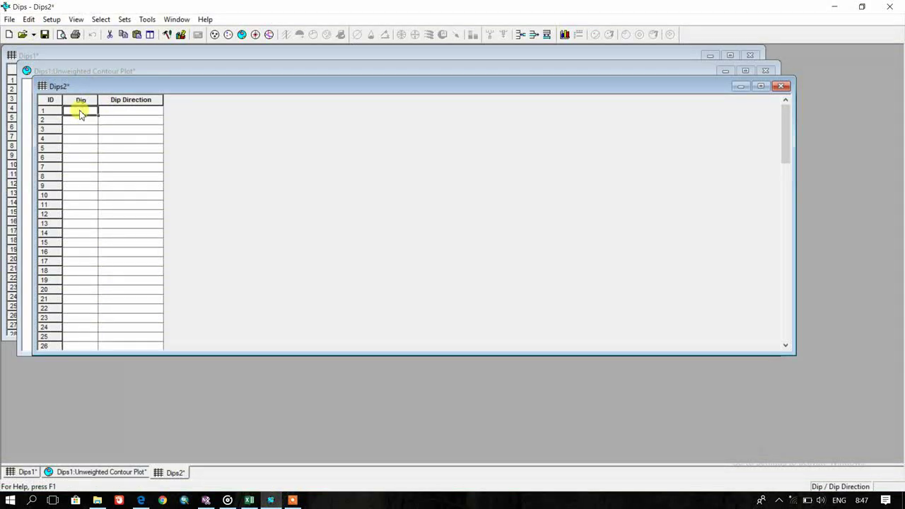
key(ctrl+v)
Set the new job's global orientation format to STRIKE/DIPR.
click(53, 20)
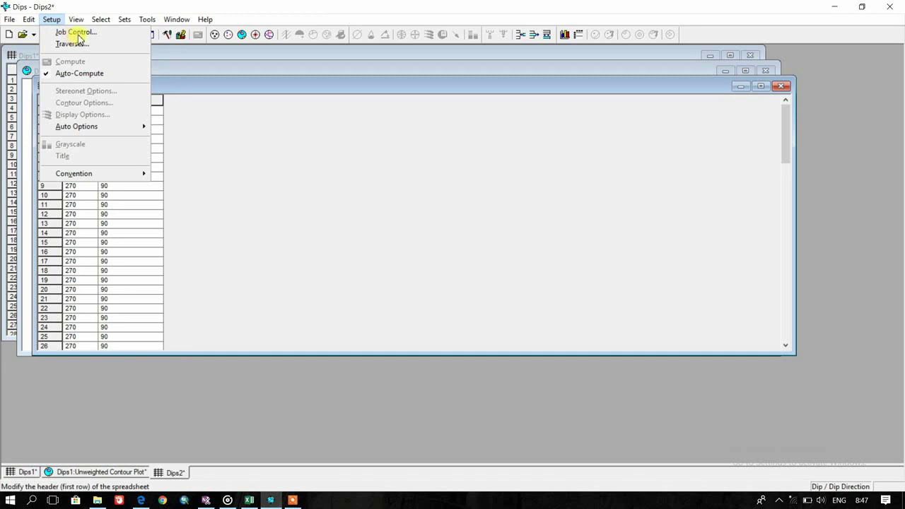
click(76, 32)
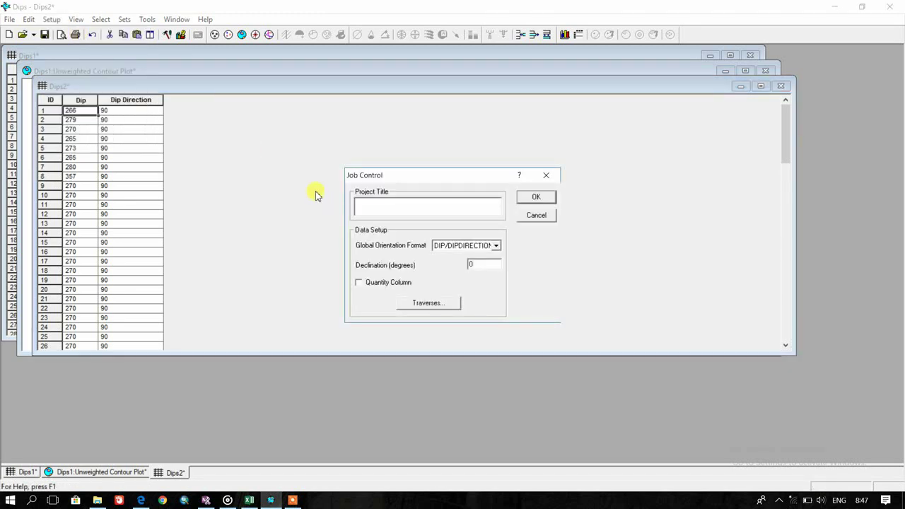
click(497, 245)
click(482, 272)
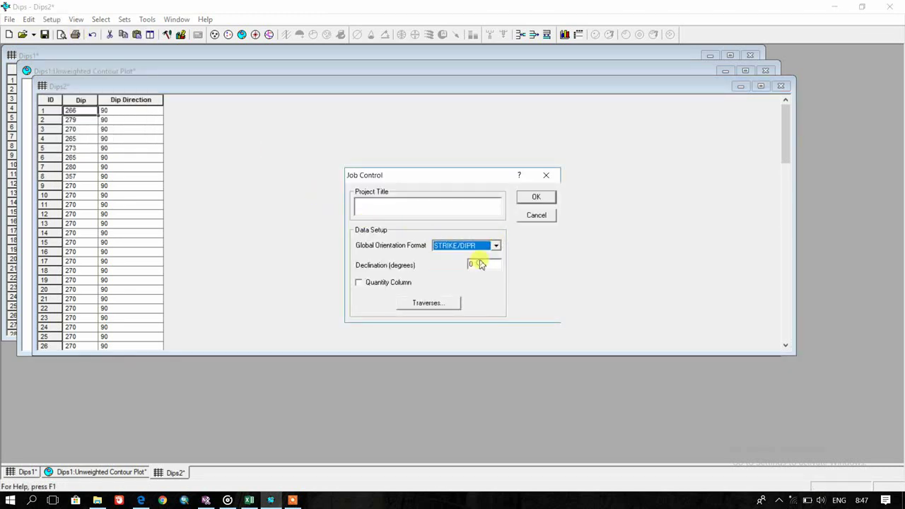
click(532, 197)
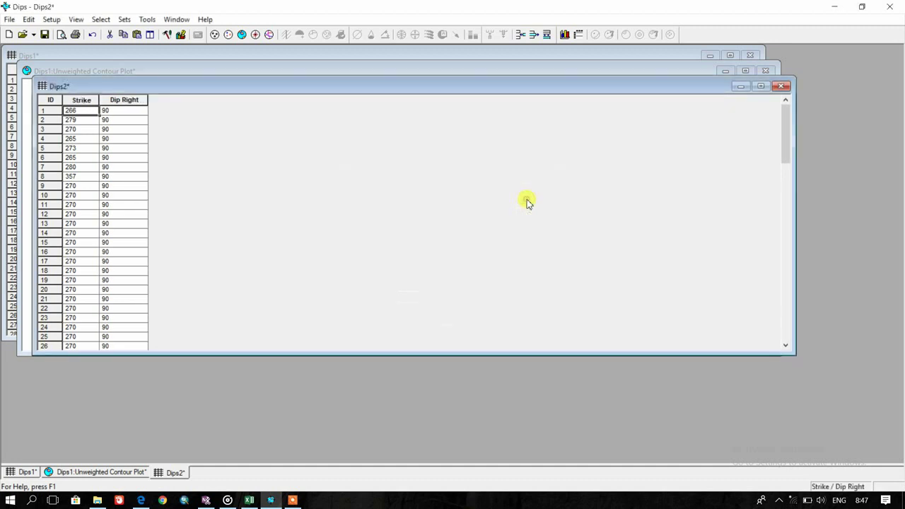
Generate a rosette plot of the breccia data, minimize it and its data sheet, and return to the Dips1 contour plot.
click(255, 35)
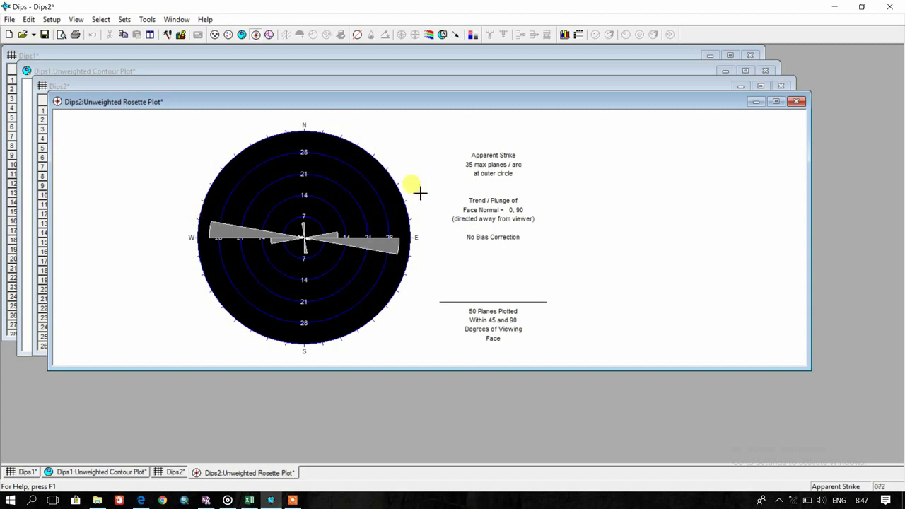
click(755, 101)
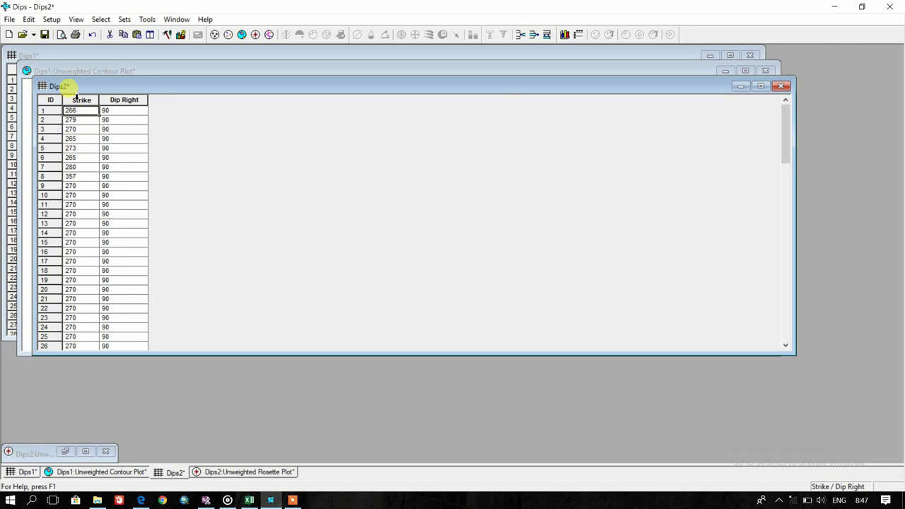
click(739, 85)
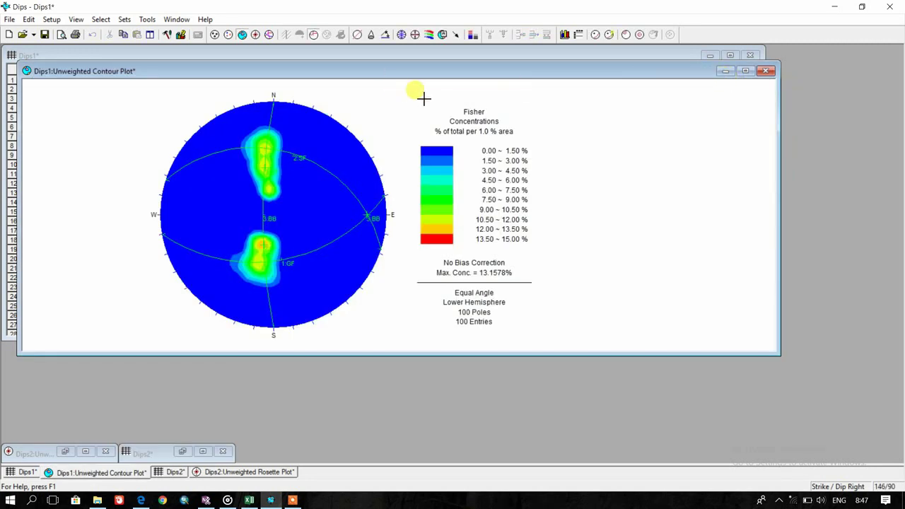
Add a plane labelled BS at strike/dip 273/73 to the contour plot, with its pole near the southern edge.
click(596, 34)
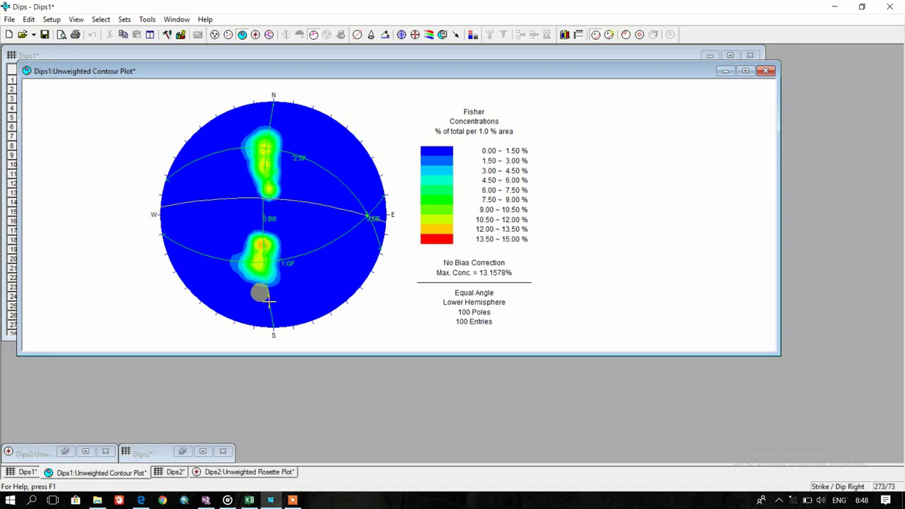
click(269, 300)
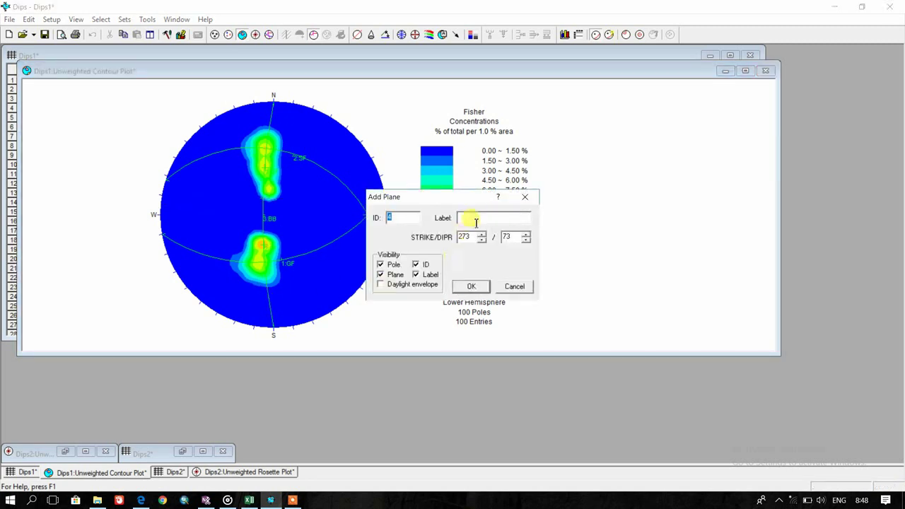
text(BS)
click(471, 286)
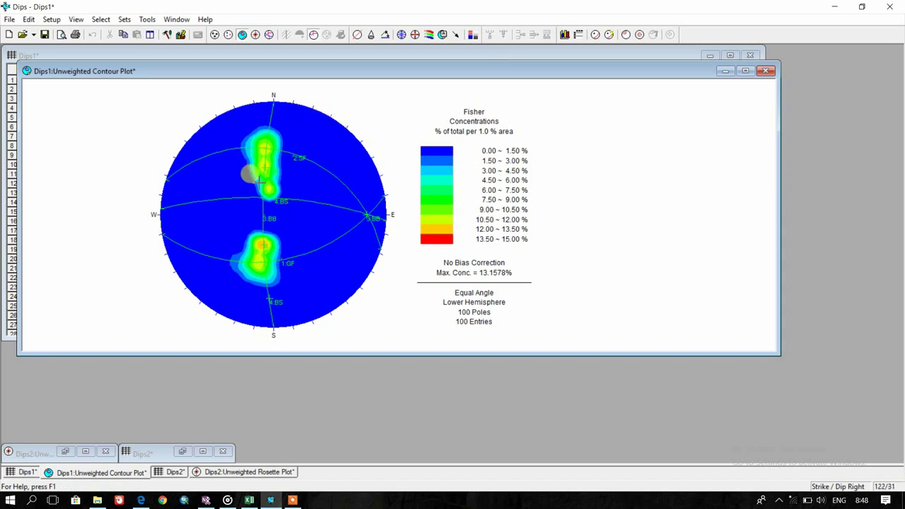
Turn the contour plot to grayscale and change the view to the major planes plot.
click(473, 35)
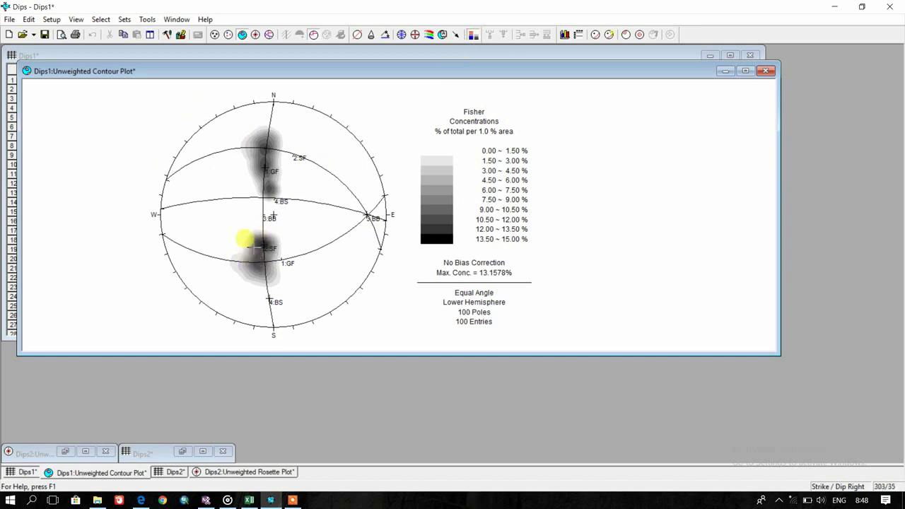
click(254, 35)
click(242, 35)
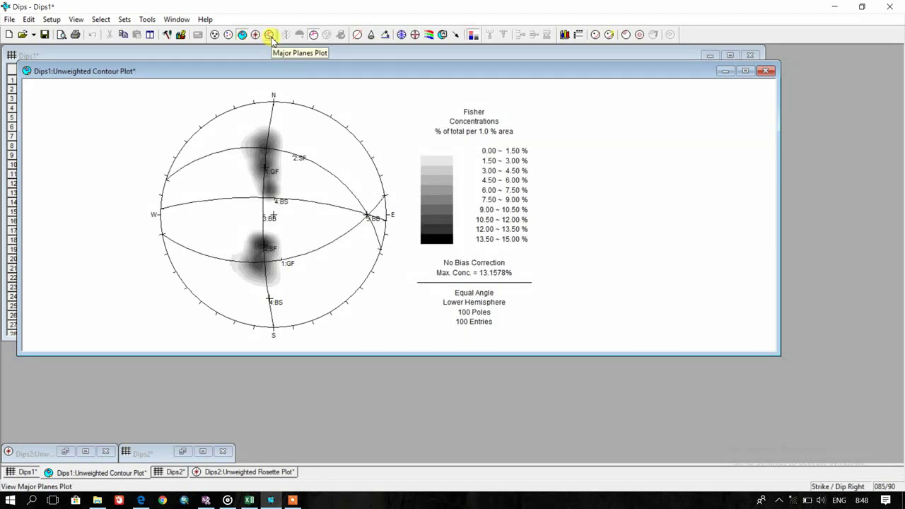
click(269, 35)
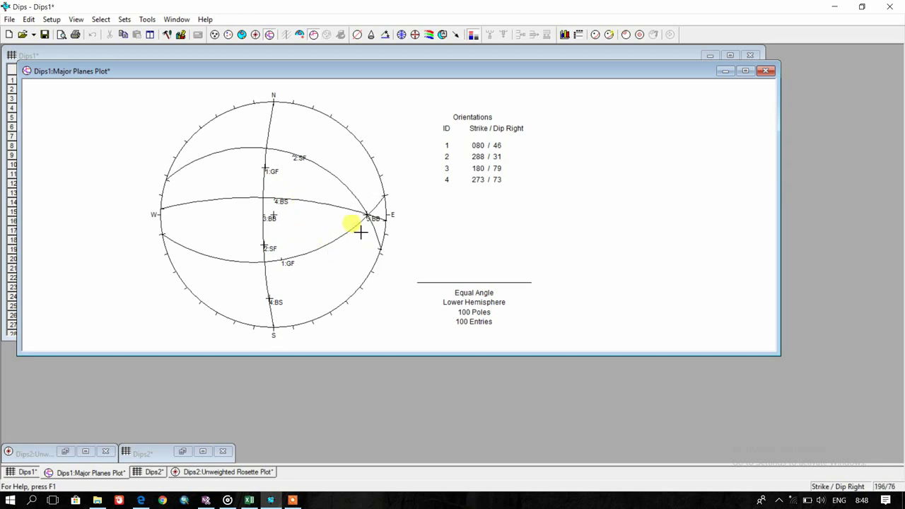
Examine the Hasil Analisa table in the Excel sheet for the stress and slip results required, and return to Dips.
click(248, 500)
scroll(316, 258, up, 7)
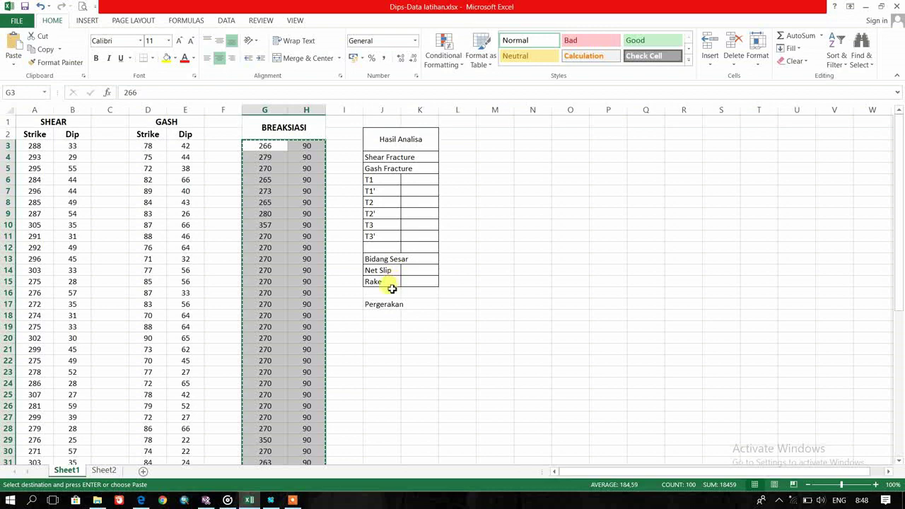
click(271, 499)
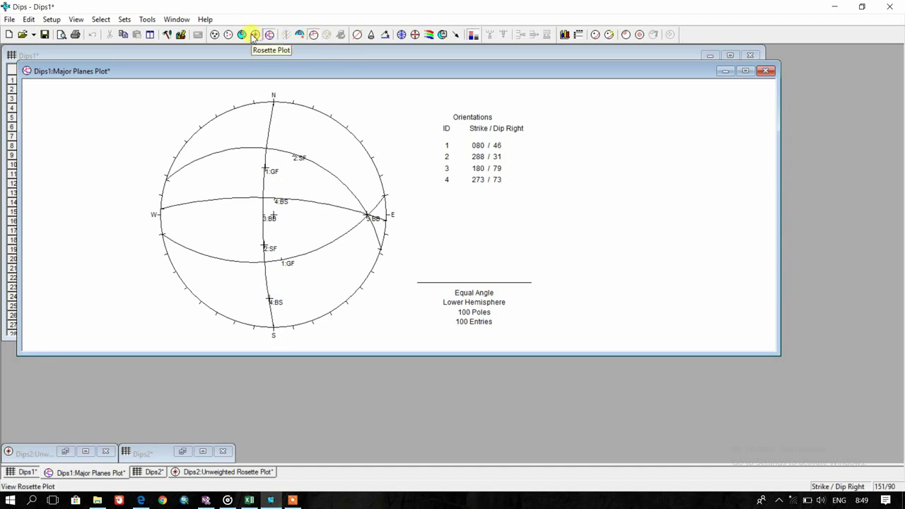
click(406, 37)
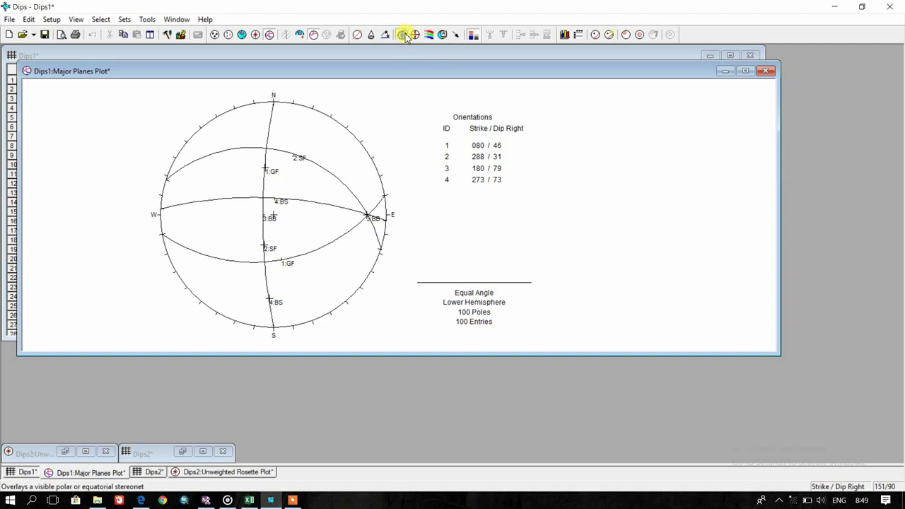
click(464, 235)
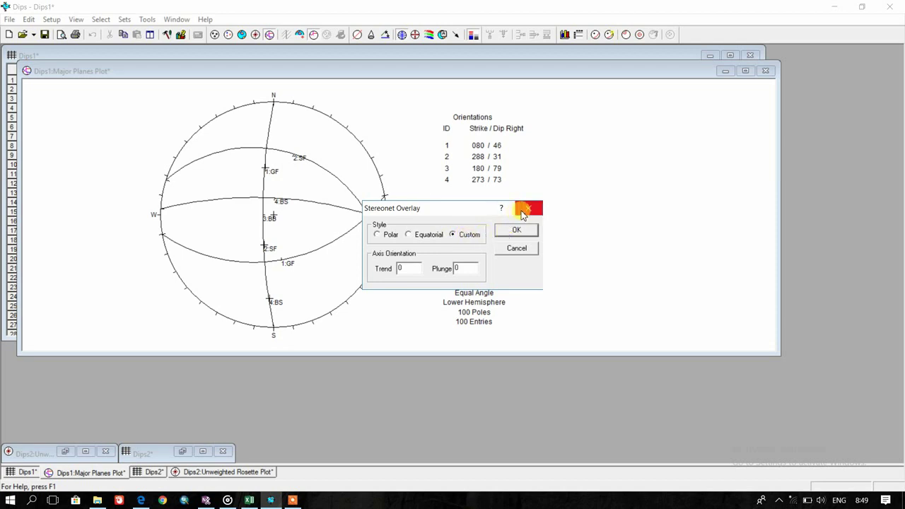
drag(438, 210, 627, 252)
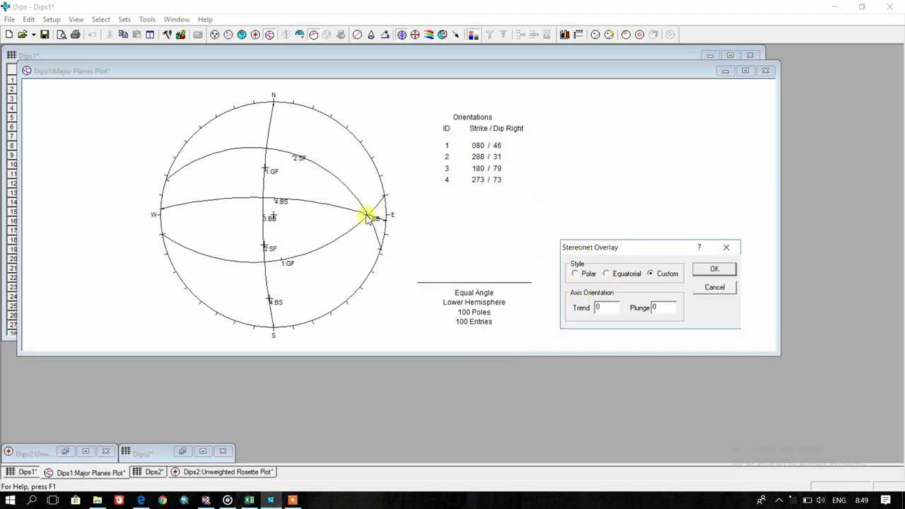
click(713, 268)
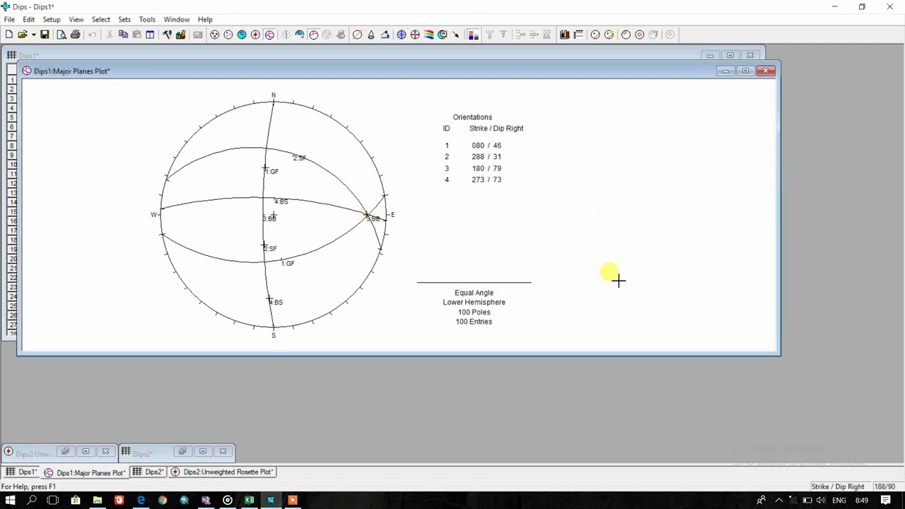
Switch the orientation convention to Trend / Plunge and overlay a custom stereonet with its axis at trend 89 and plunge 10.
click(855, 487)
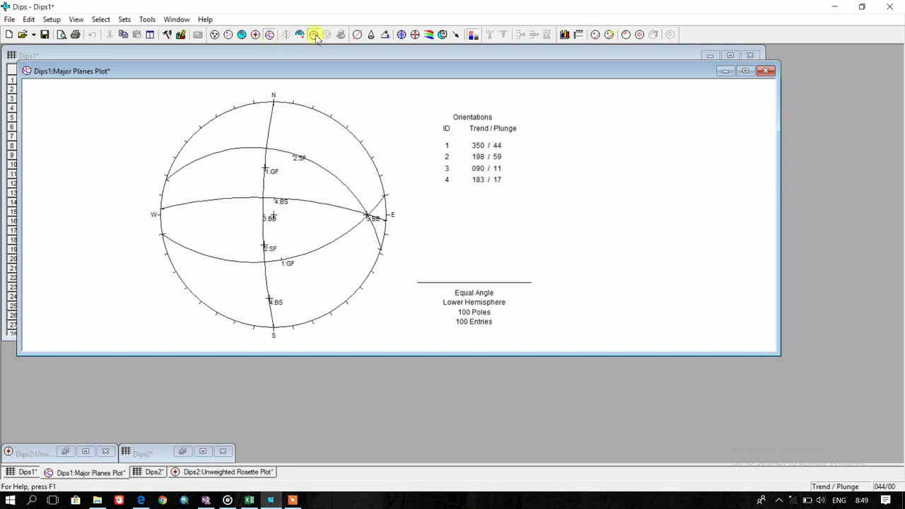
click(402, 36)
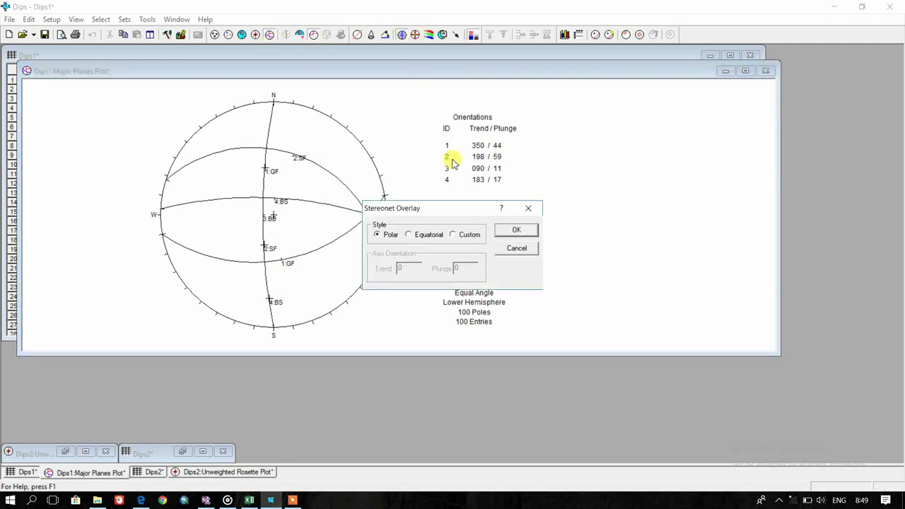
click(452, 235)
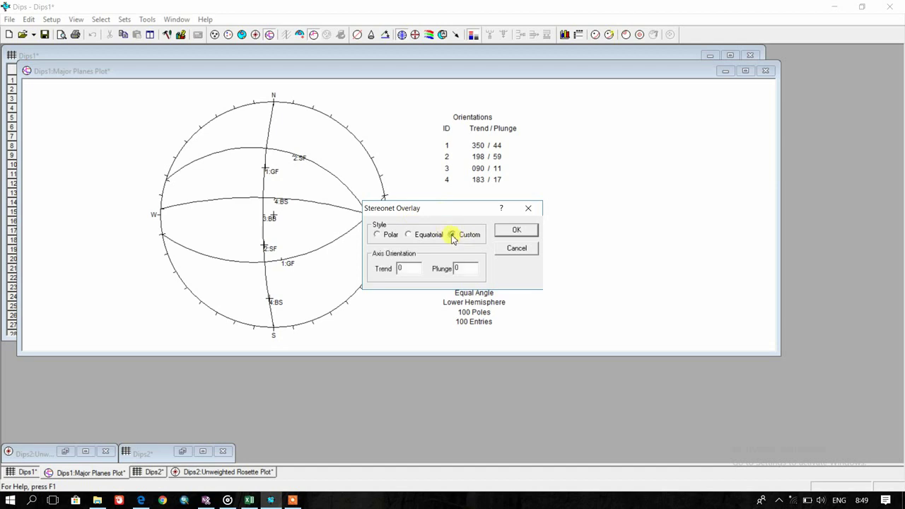
click(412, 270)
key(BackSpace)
text(89)
text(10)
click(515, 228)
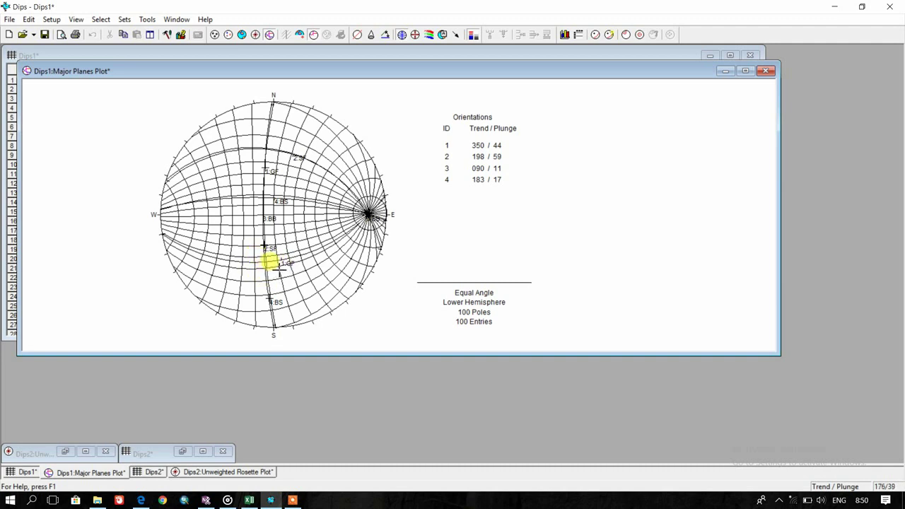
Add a line with trend 189 through the intersection of the GF and BB planes.
click(357, 35)
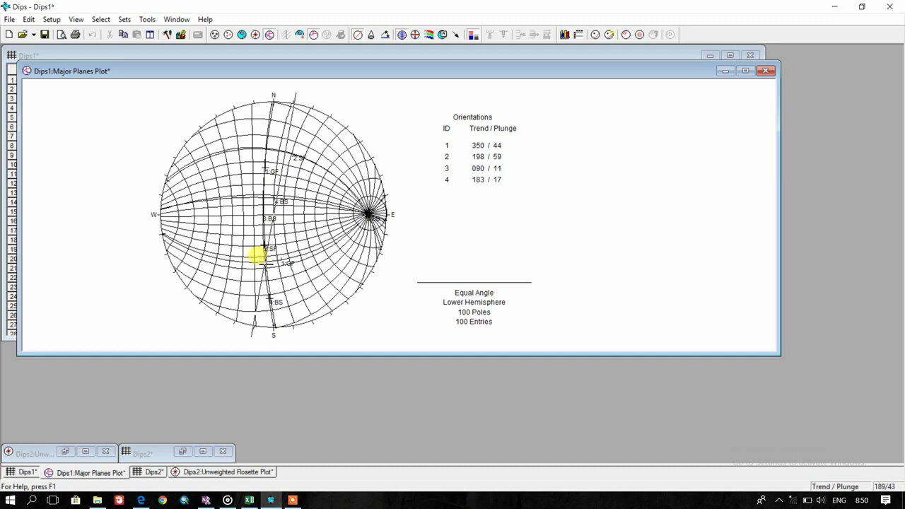
click(257, 256)
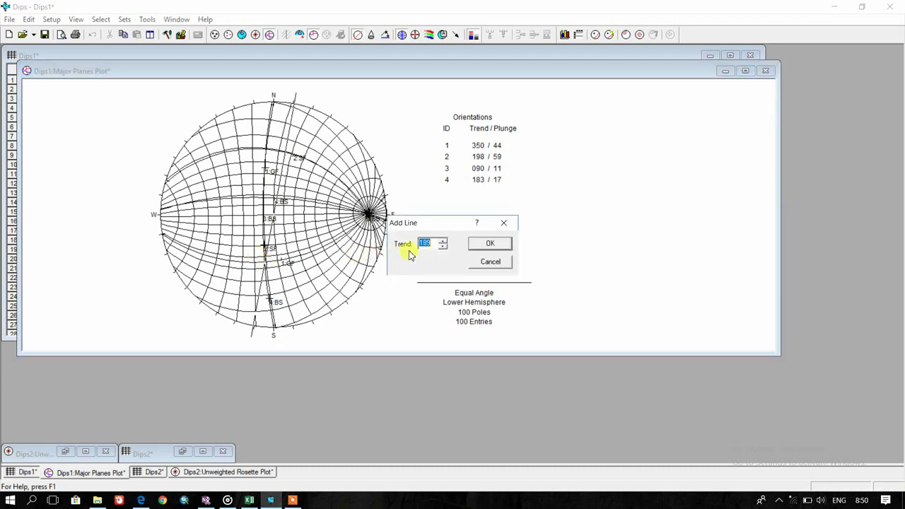
click(490, 244)
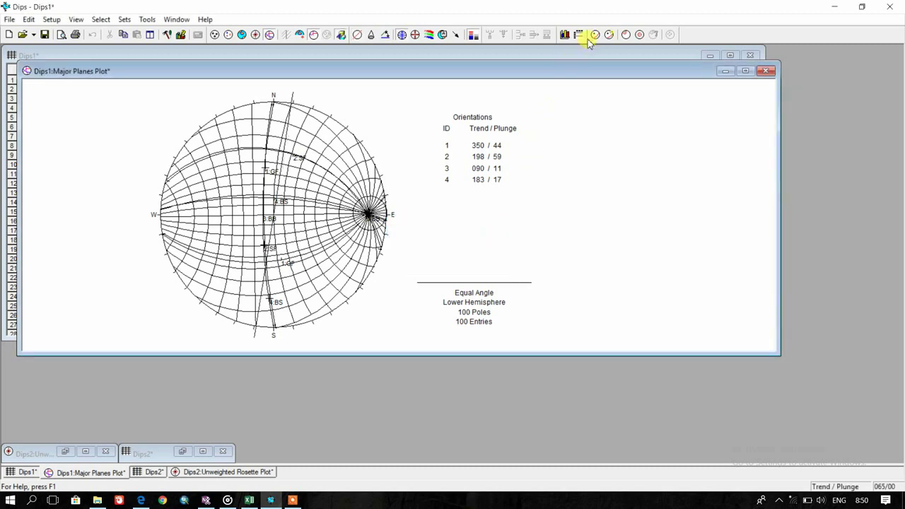
Add the text label T1' at the intersection of the GF and BB planes, at about trend/plunge 189/43.
click(443, 35)
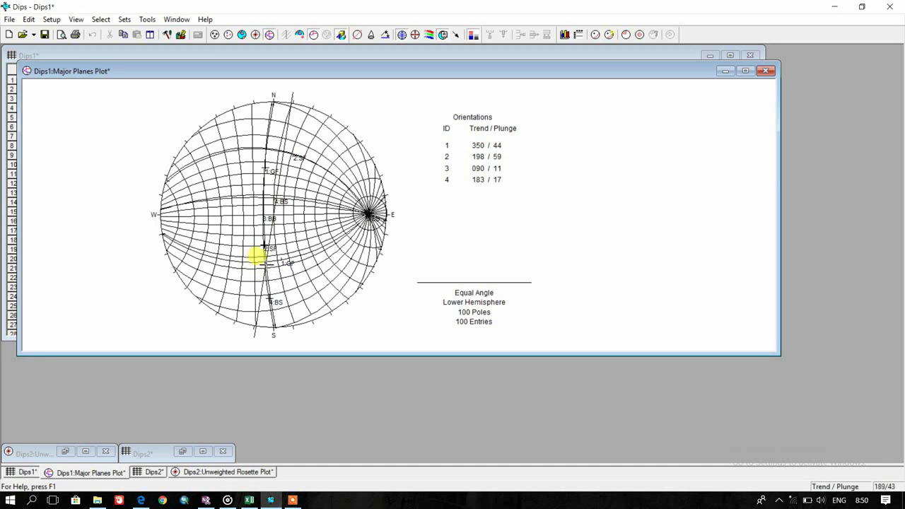
click(263, 265)
text(T1)
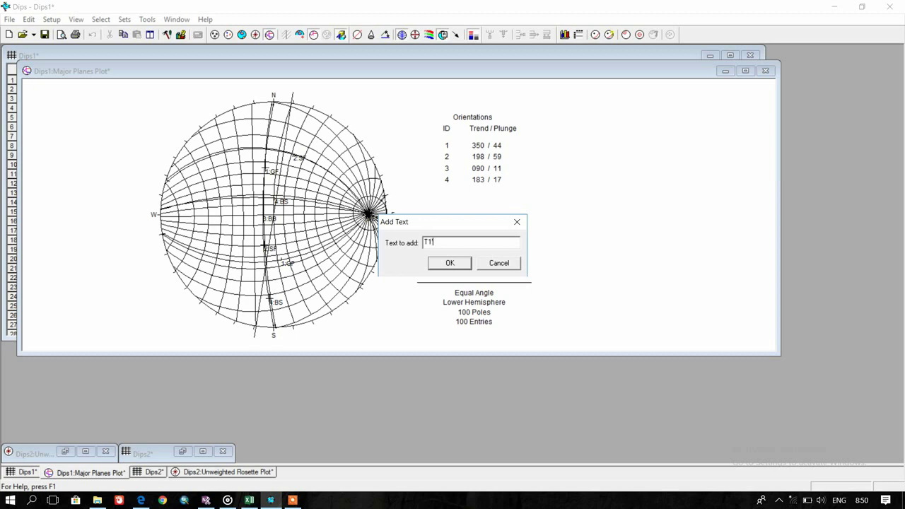
click(445, 267)
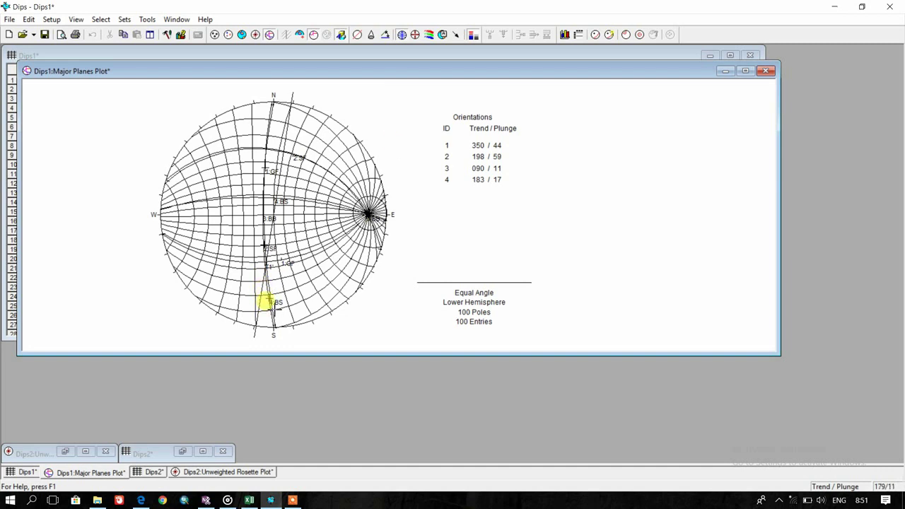
Add a line with trend 181 through the south end of the BB plane and label it T1 near the net's southern rim.
click(357, 34)
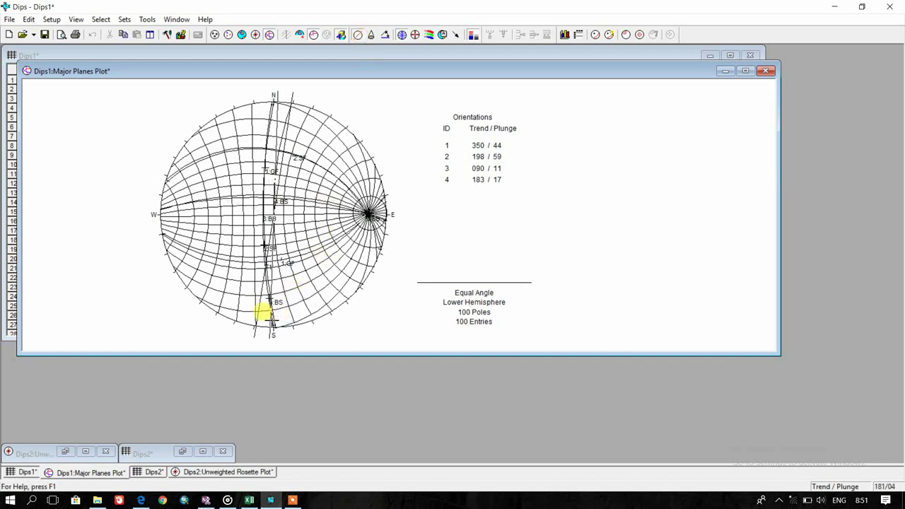
click(273, 318)
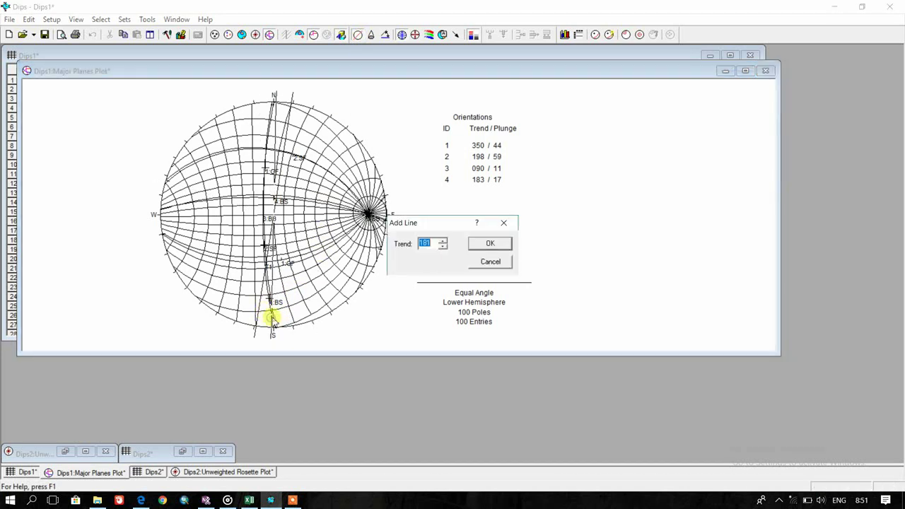
click(481, 243)
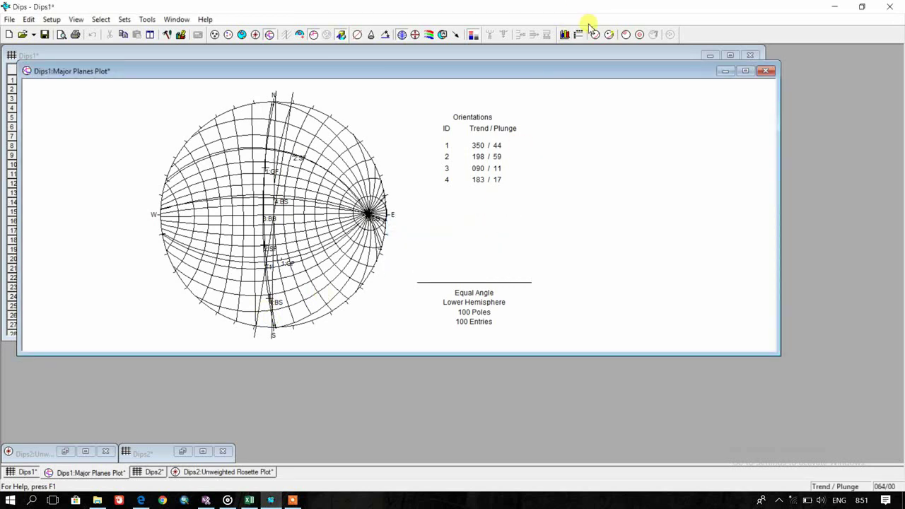
click(442, 33)
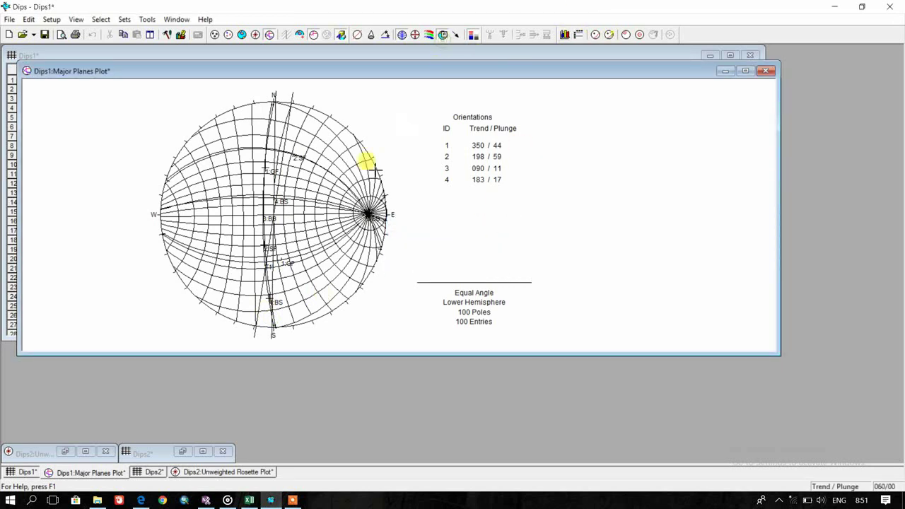
click(265, 302)
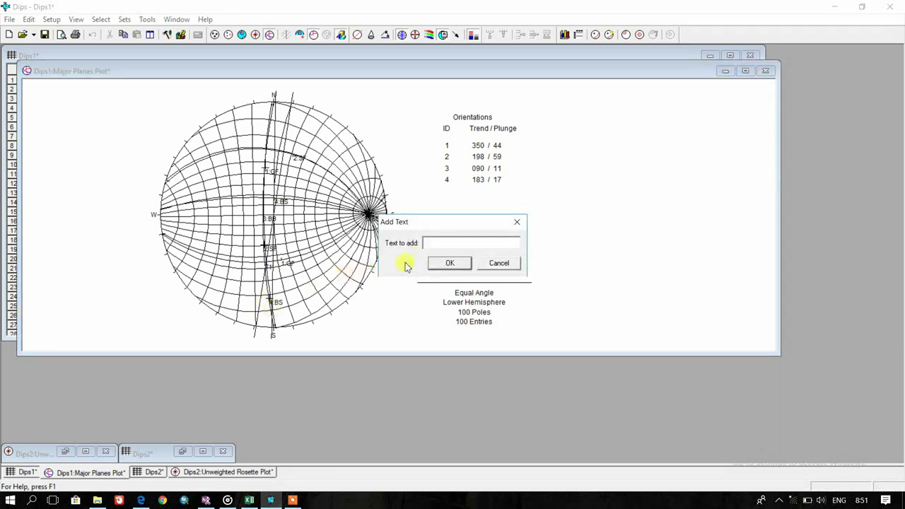
text(T1)
click(454, 261)
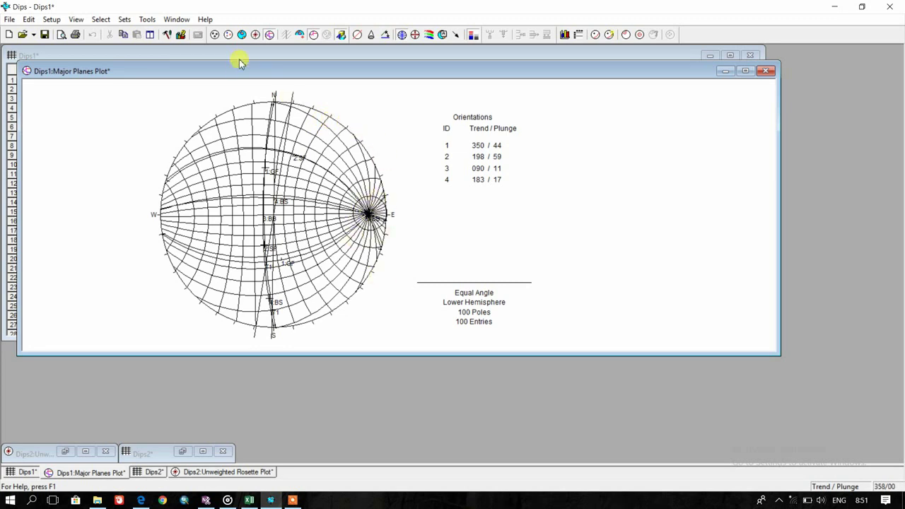
Add the text label T2,T2' where the planes converge near the eastern rim, at about trend/plunge 090/10.
click(442, 34)
click(369, 211)
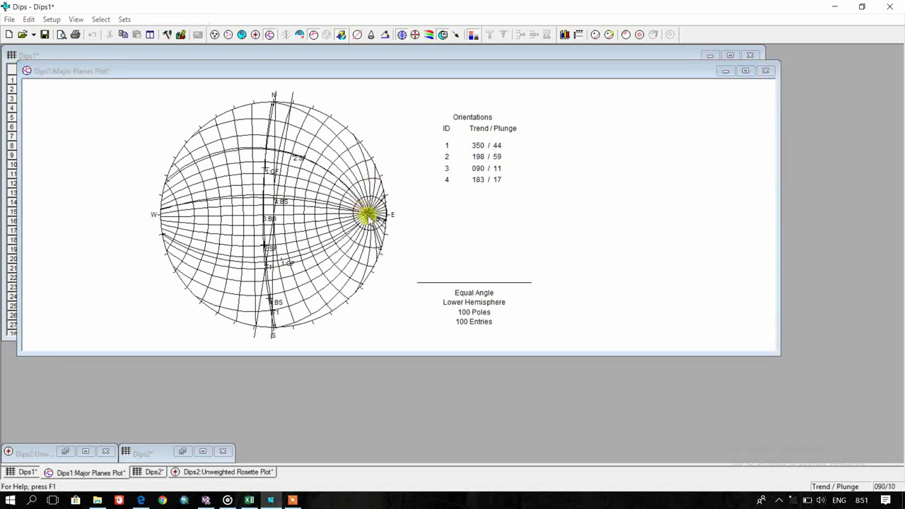
text(T2,T2')
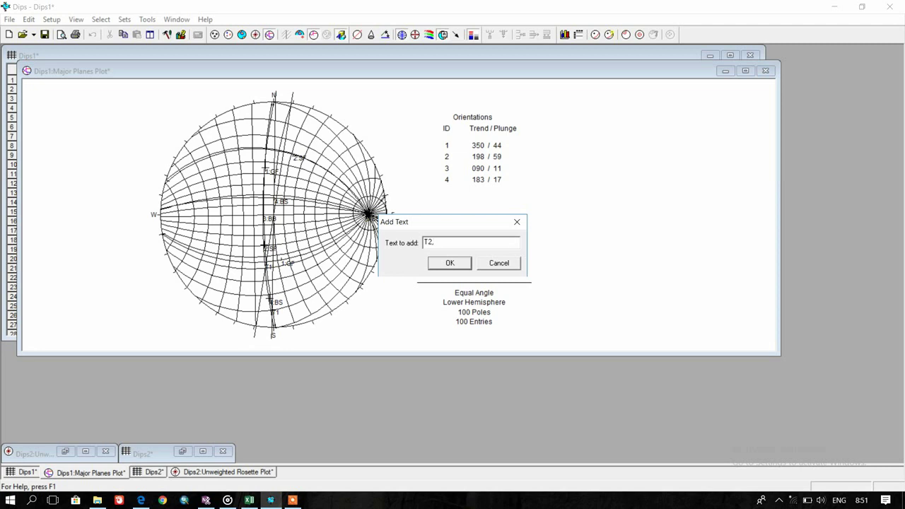
click(453, 262)
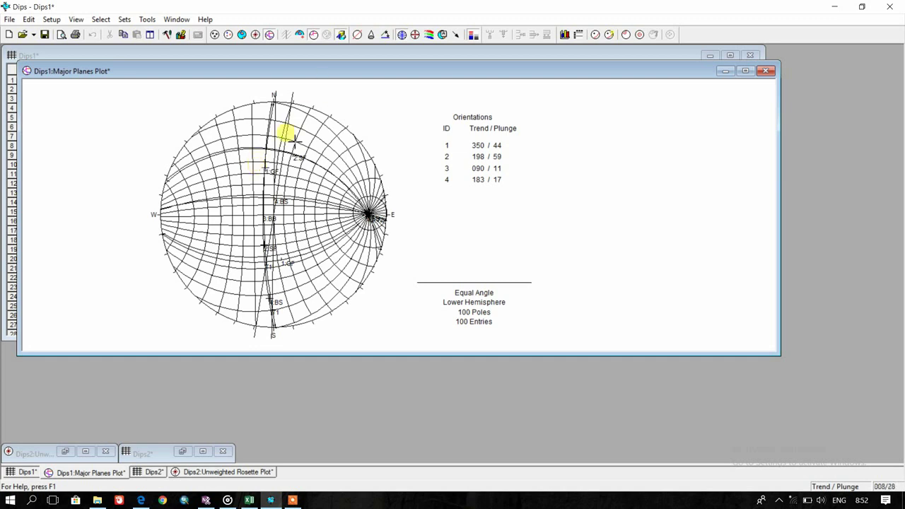
Add a line with trend about 349 through the GF pole point and label that point T3.
click(355, 35)
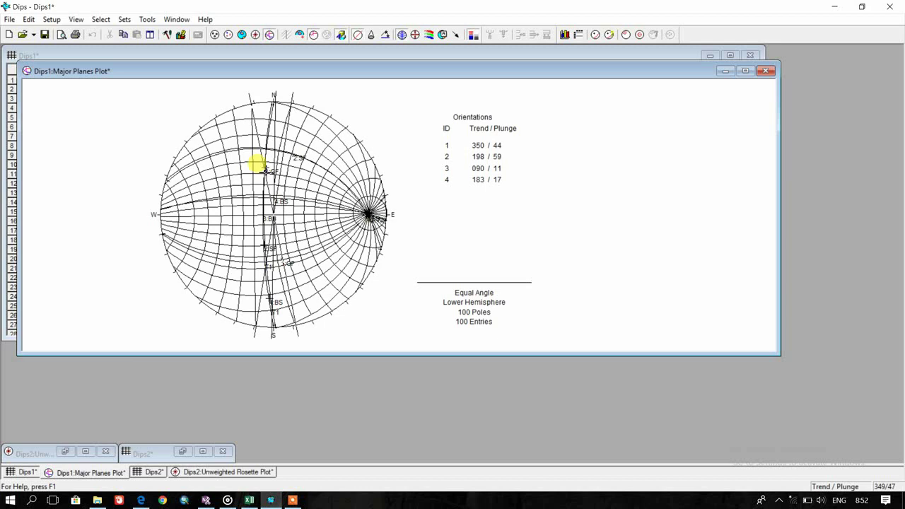
click(265, 171)
click(493, 243)
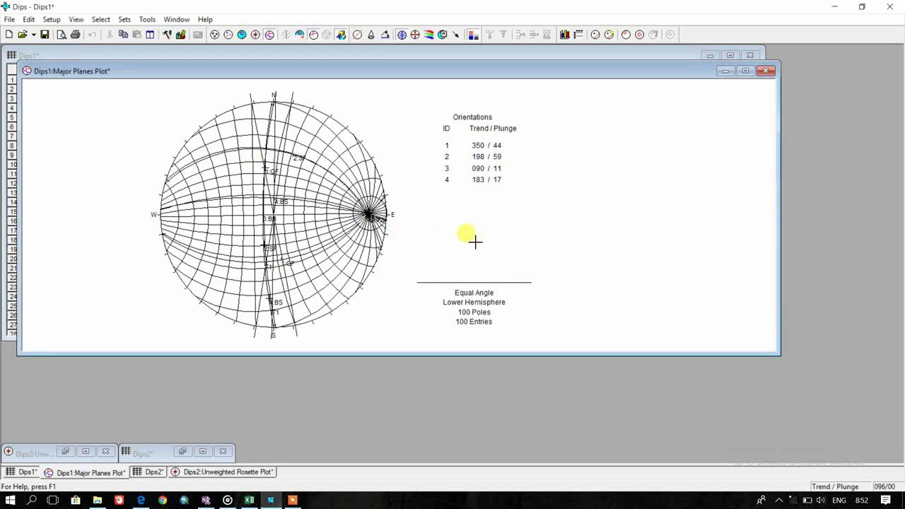
click(458, 36)
click(270, 172)
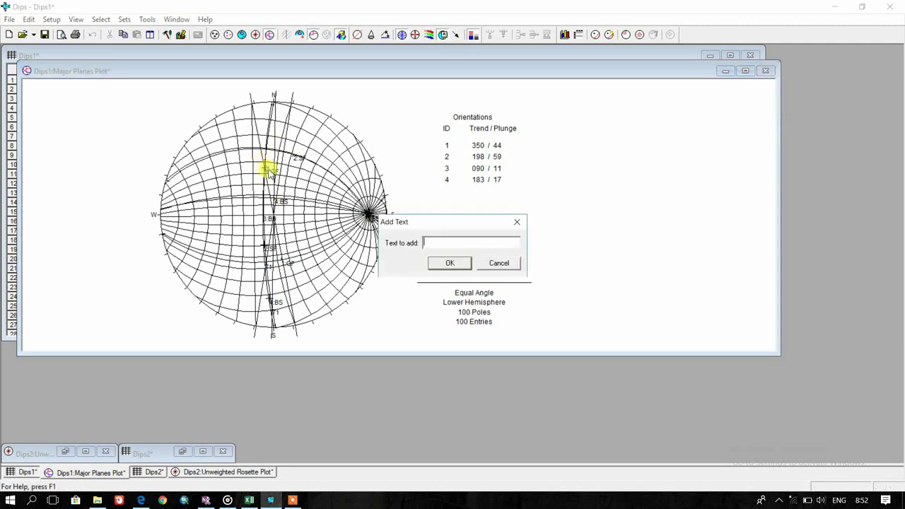
text(T)
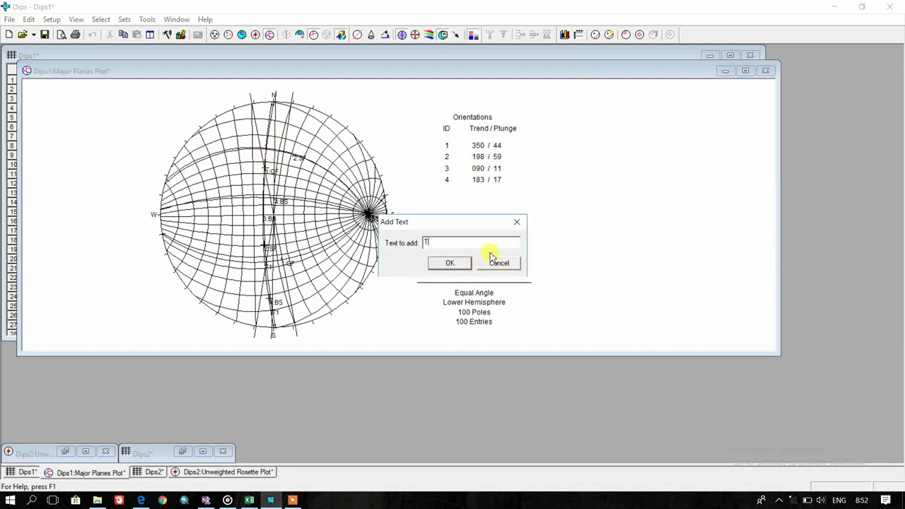
text(3)
click(458, 263)
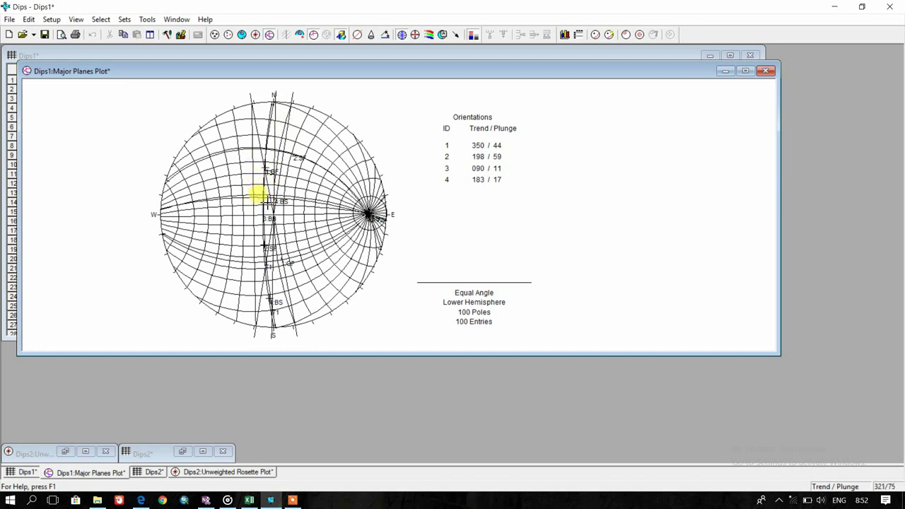
Add a line with trend 317 northwest of the net's centre and place the text label T3 near the BS and BB plane intersection.
click(357, 34)
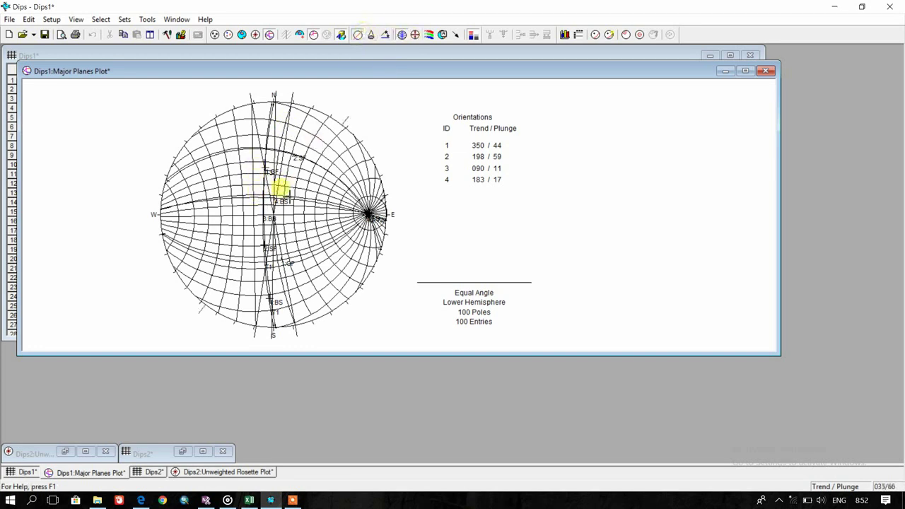
click(245, 185)
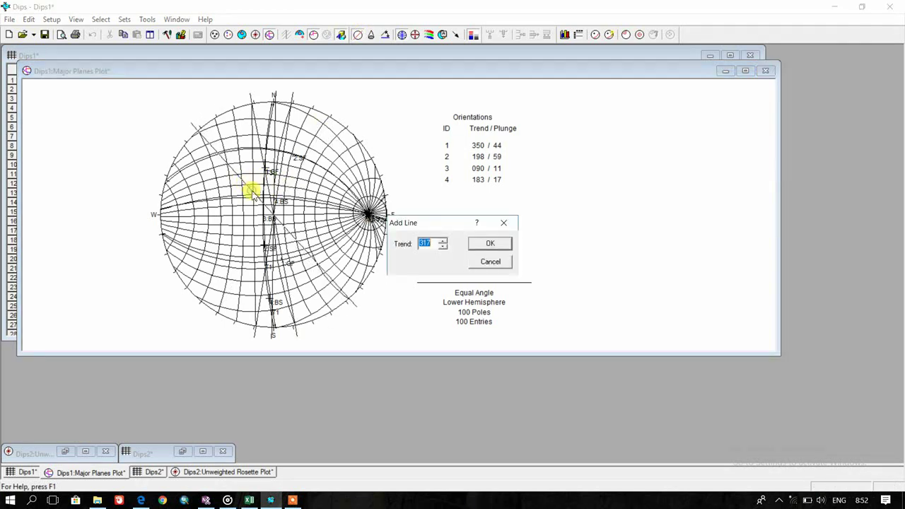
click(488, 244)
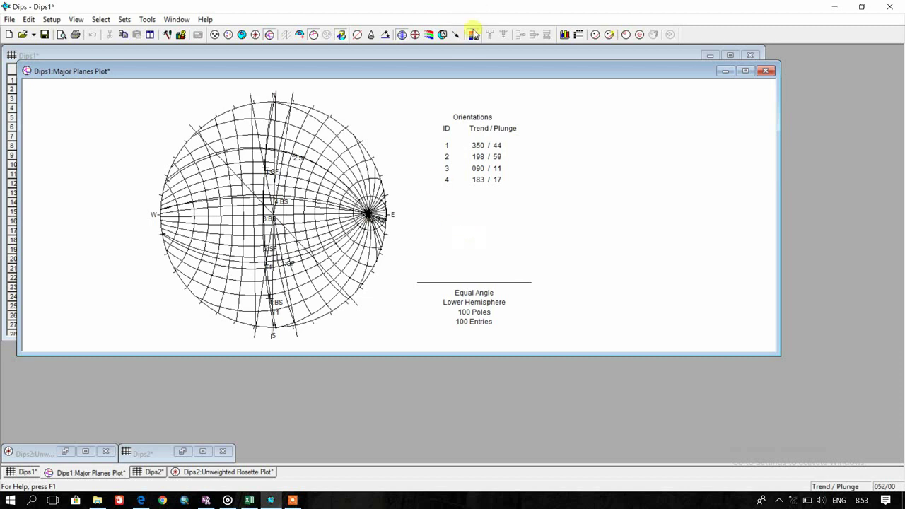
click(443, 34)
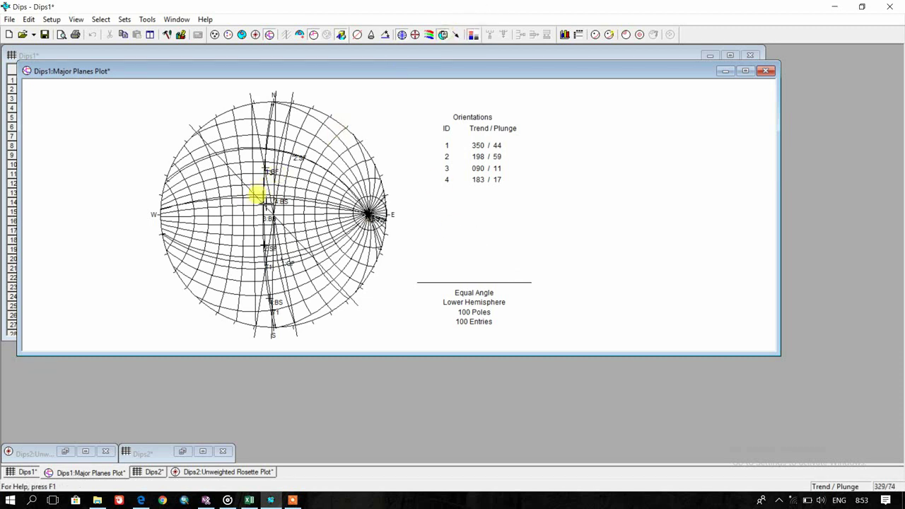
click(369, 213)
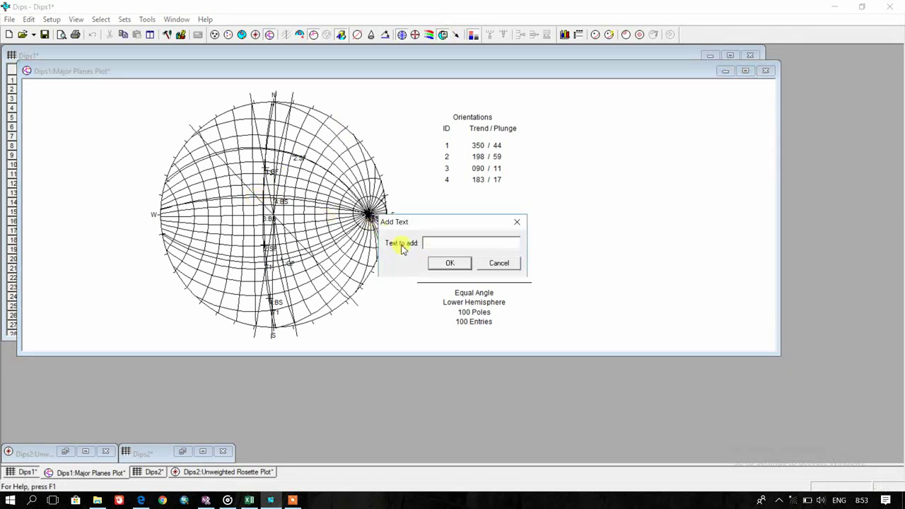
text(T3)
click(450, 263)
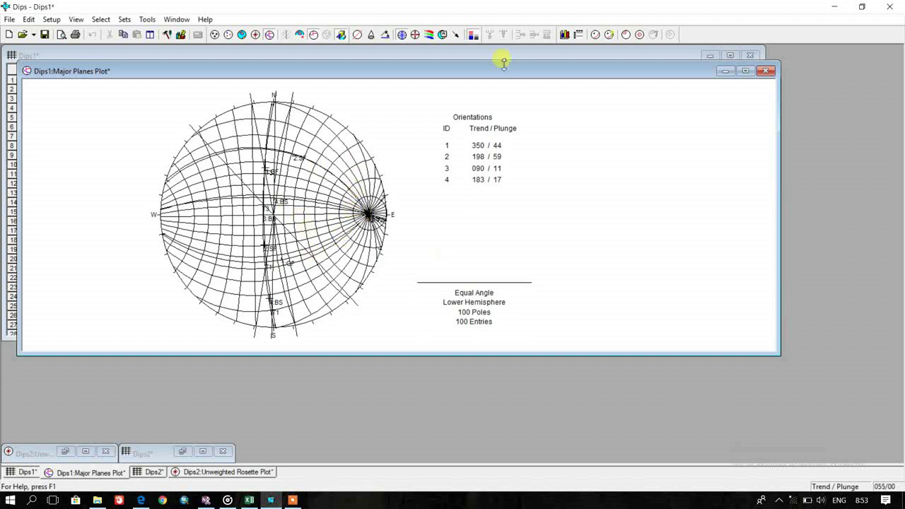
Turn off the stereonet overlay and add a line with trend 331 through the intersection of the BS and BB planes.
click(402, 36)
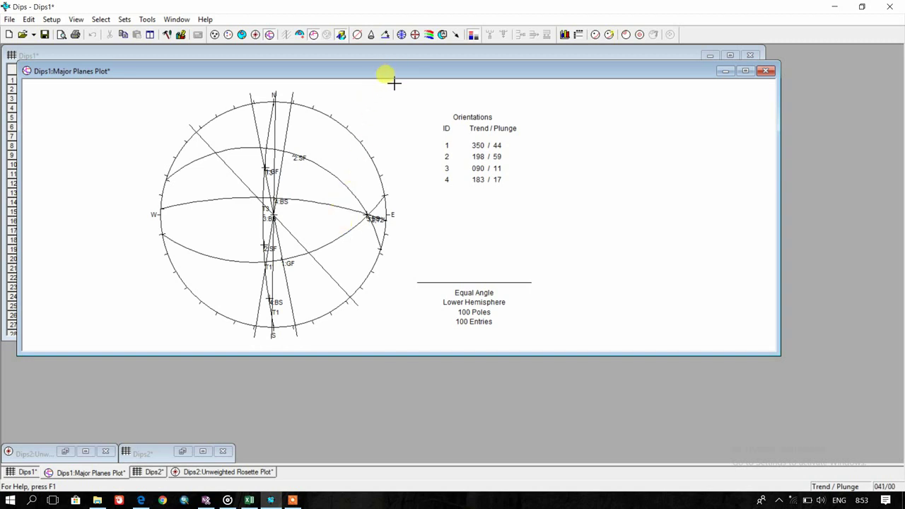
click(359, 34)
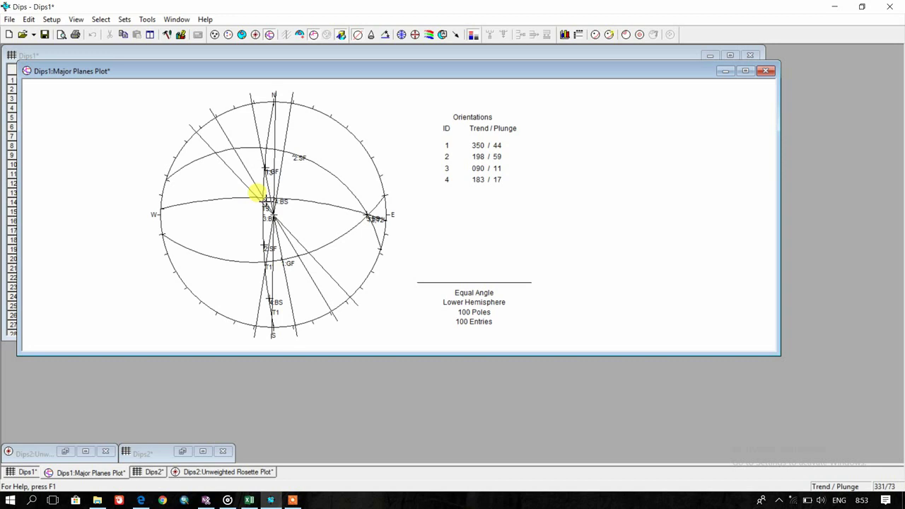
click(255, 193)
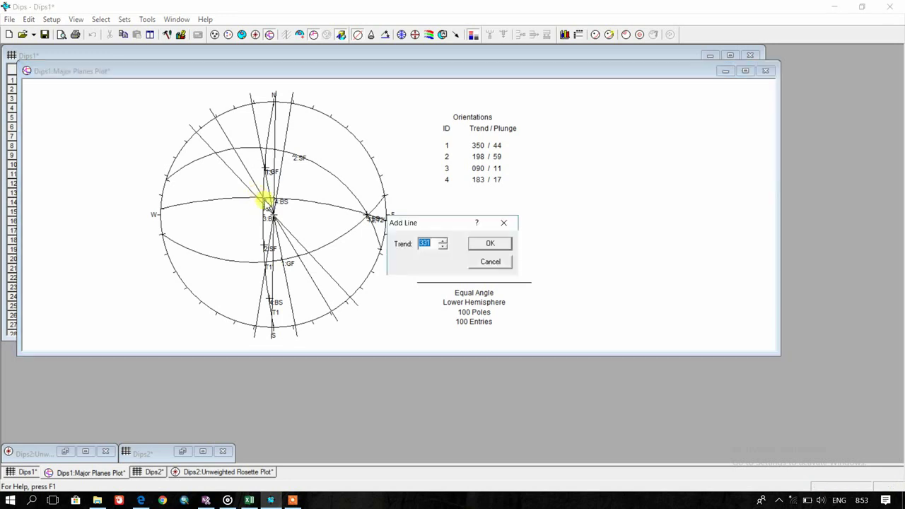
click(476, 244)
Add the text label NET SLIP beside the trend 331 line, near its northwest end.
click(442, 34)
click(221, 132)
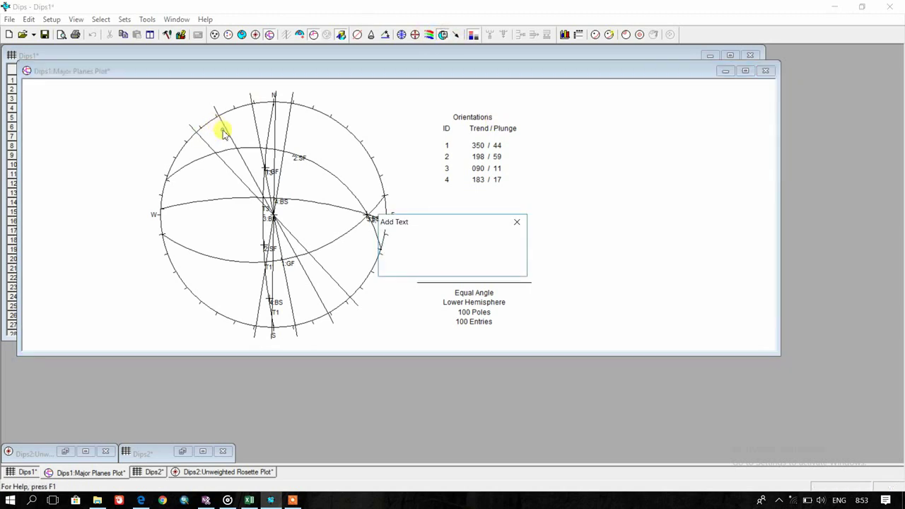
text(n)
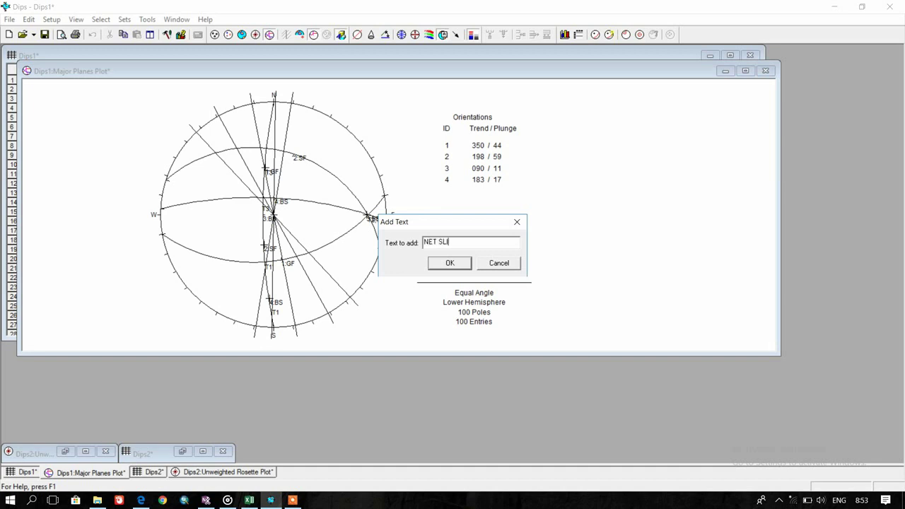
click(450, 262)
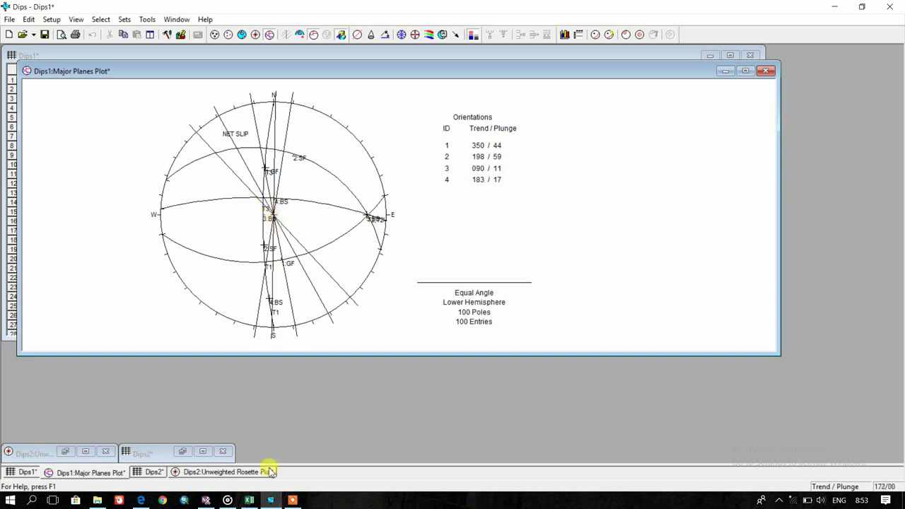
Check the Hasil Analisa table in Excel, return to Dips, and measure the rake angle along the net slip line from 331/70 to 332/0.
click(248, 500)
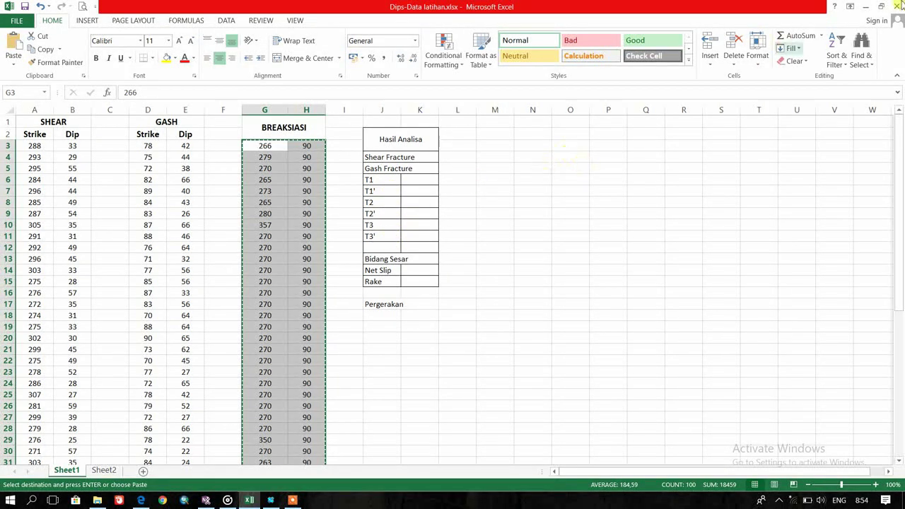
click(876, 6)
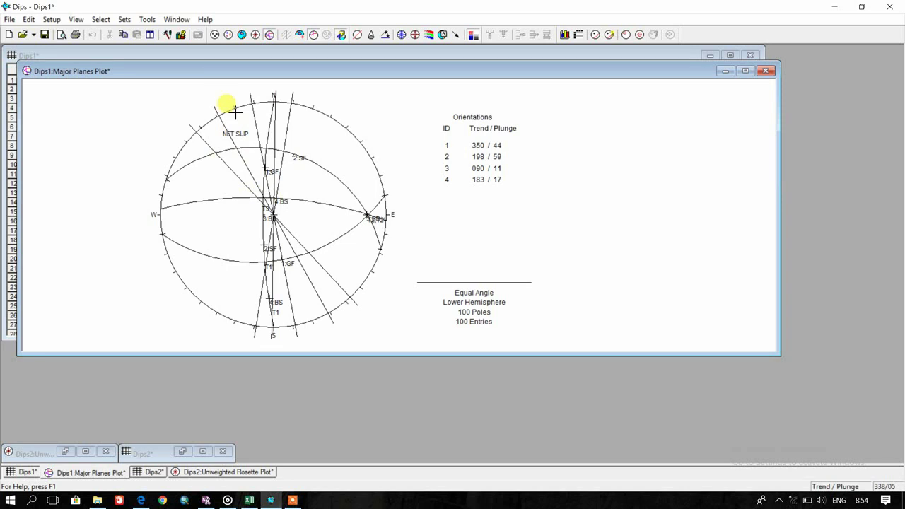
click(148, 19)
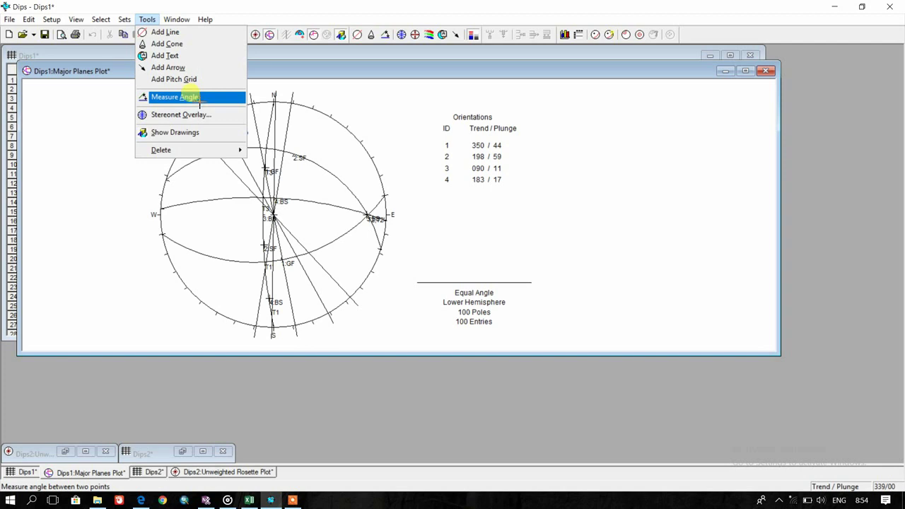
click(200, 103)
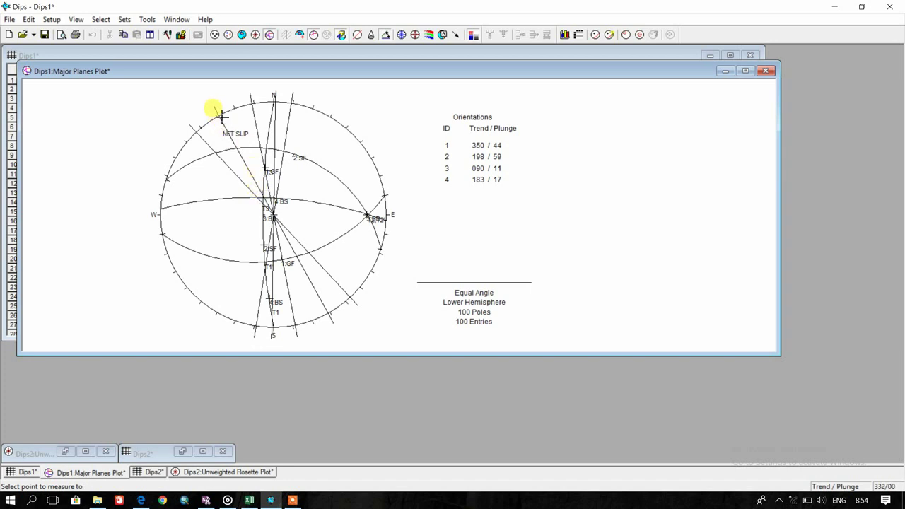
click(221, 113)
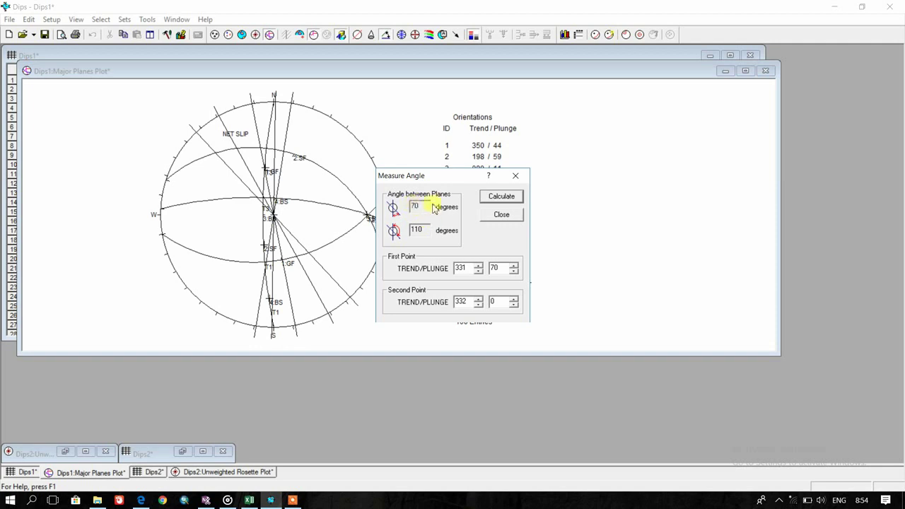
click(514, 176)
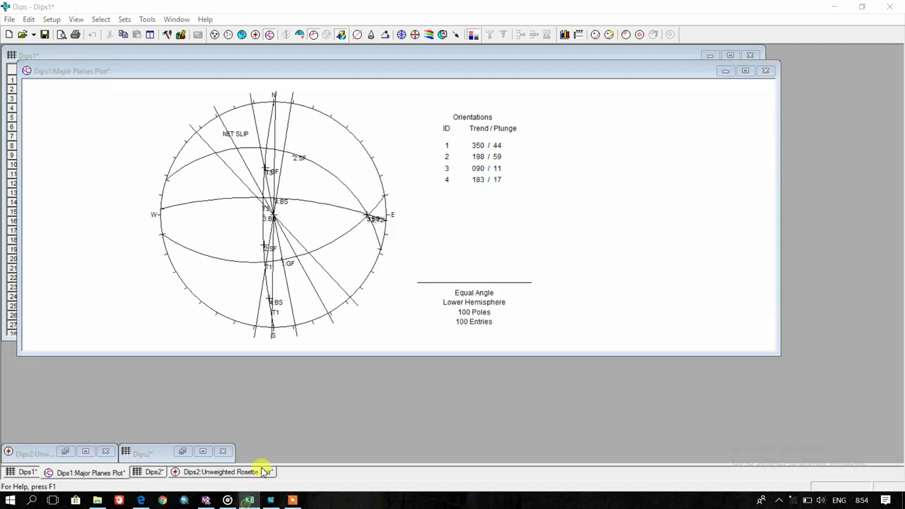
Switch to Excel, enter 70 as the Rake value in the Hasil Analisa table, and return to Dips.
click(248, 499)
click(409, 282)
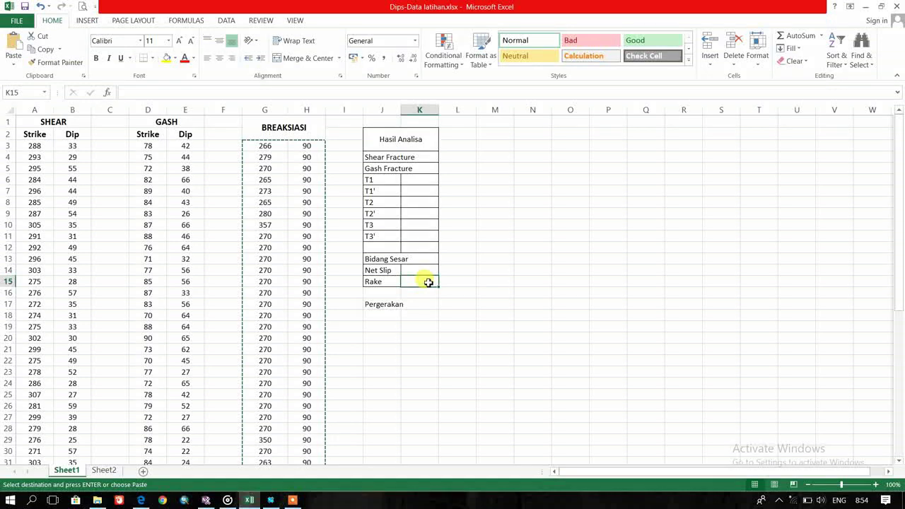
text(70)
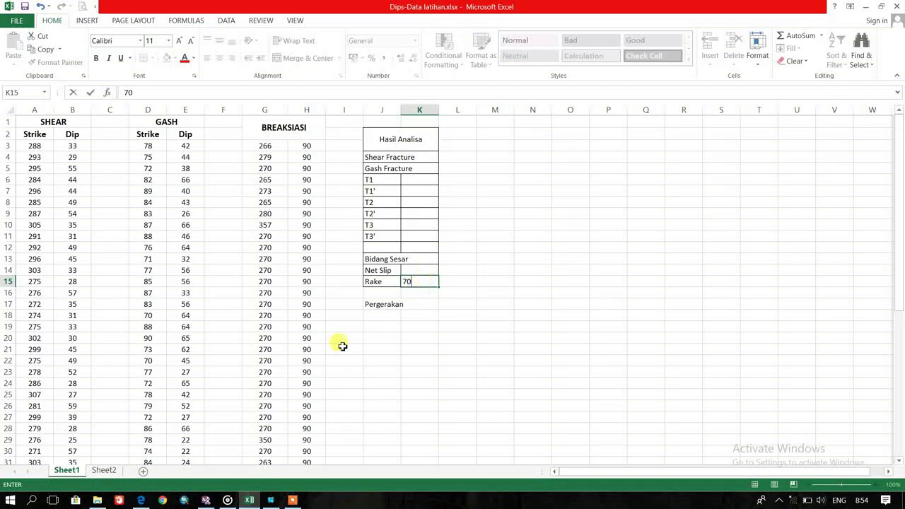
click(271, 501)
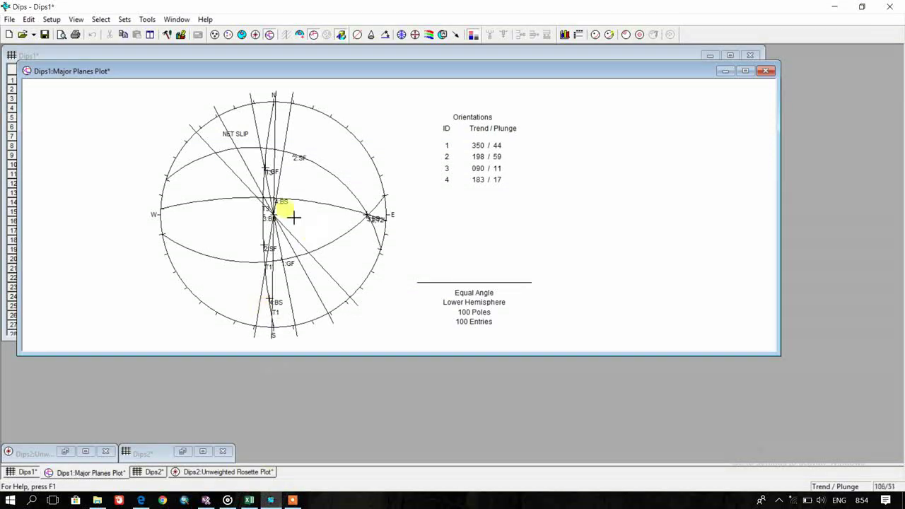
Minimize the Dips1 data table window behind the Major Planes Plot.
click(147, 19)
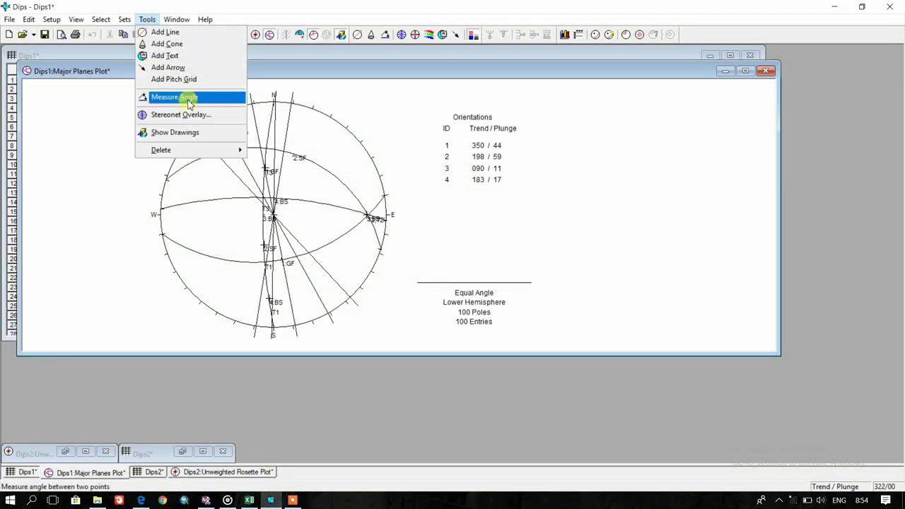
click(97, 55)
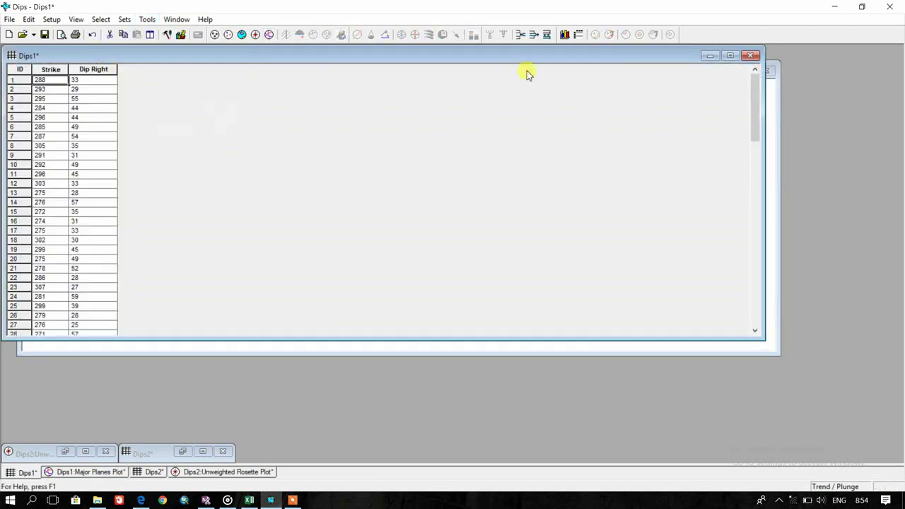
click(710, 55)
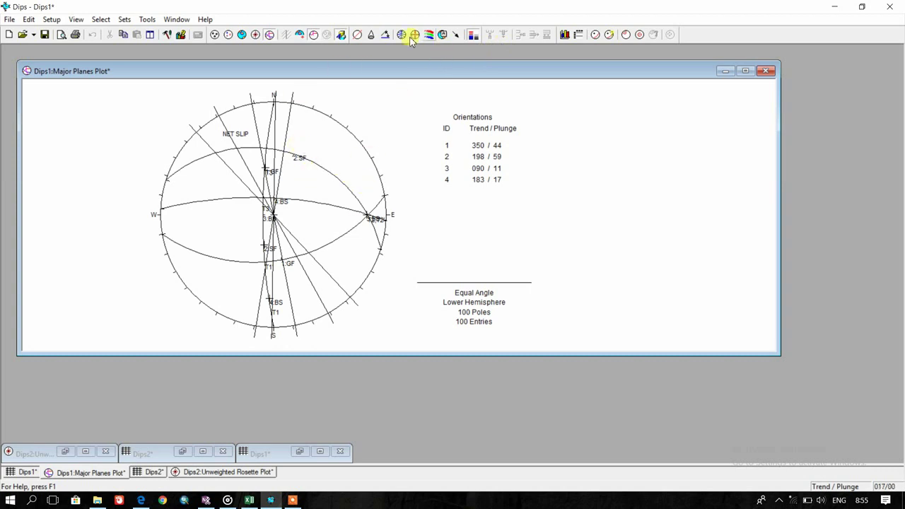
Draw two opposing arrows along the eastern part of the BS plane and one arrow pointing northwest on the net slip line.
click(457, 39)
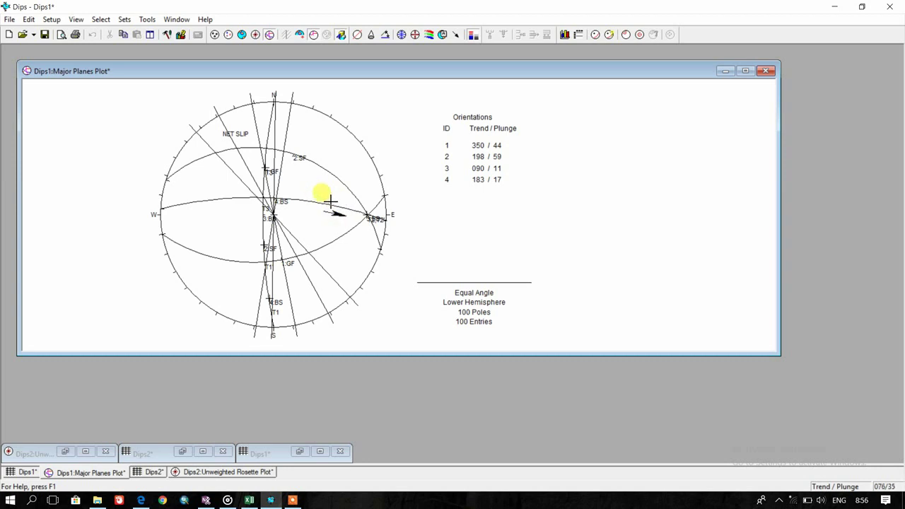
click(456, 33)
mouse_move(347, 196)
mouse_down()
mouse_move(335, 188)
mouse_move(322, 197)
mouse_move(353, 202)
mouse_up()
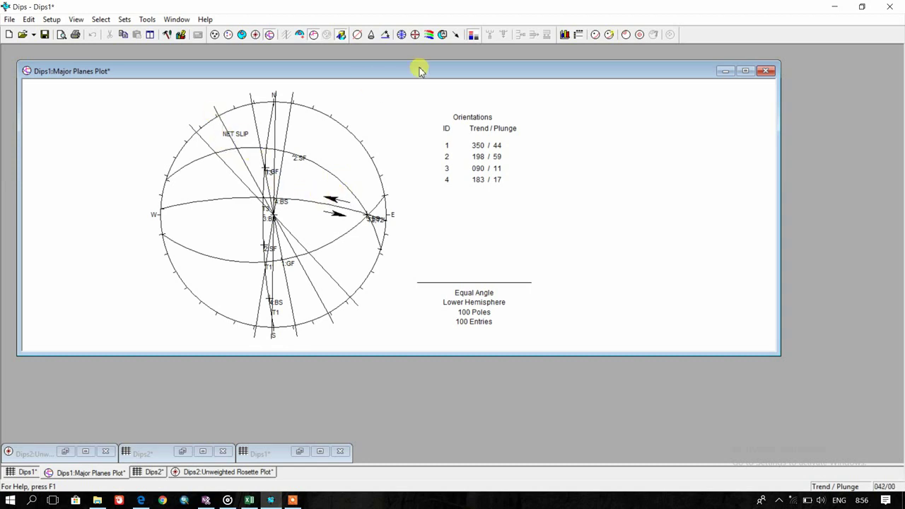
click(458, 34)
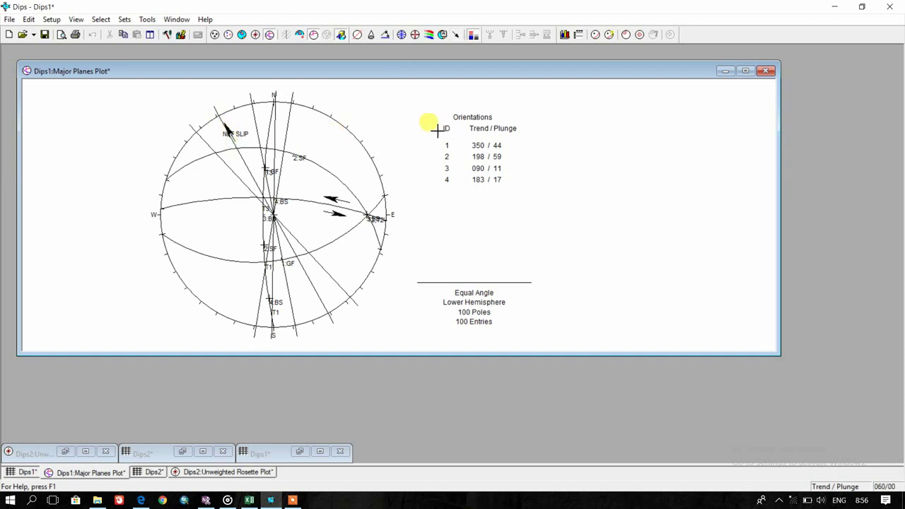
Add the text labels FW southwest of the stereonet centre and HW in its northeast part.
click(443, 34)
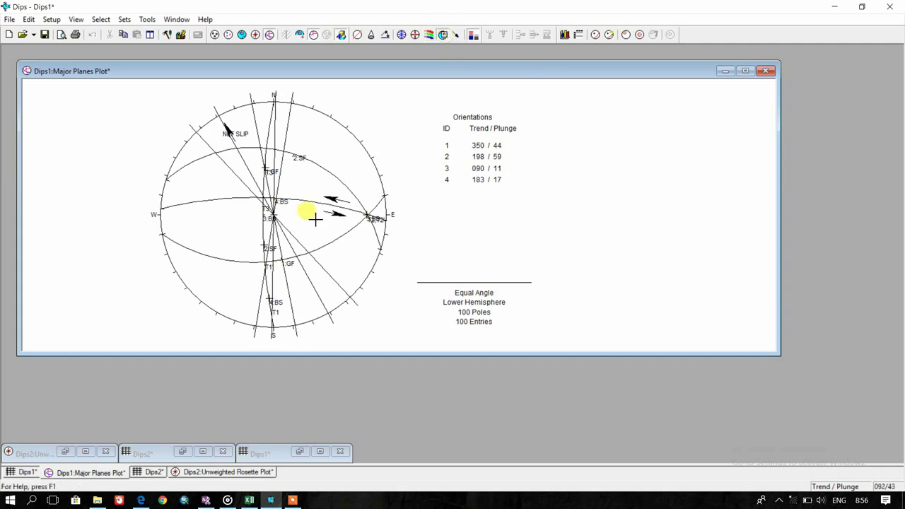
click(221, 228)
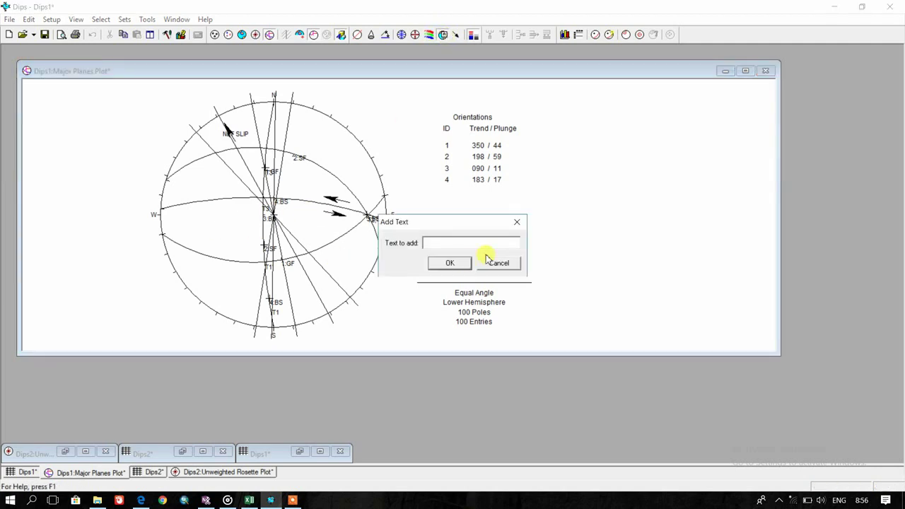
text(FW)
click(449, 262)
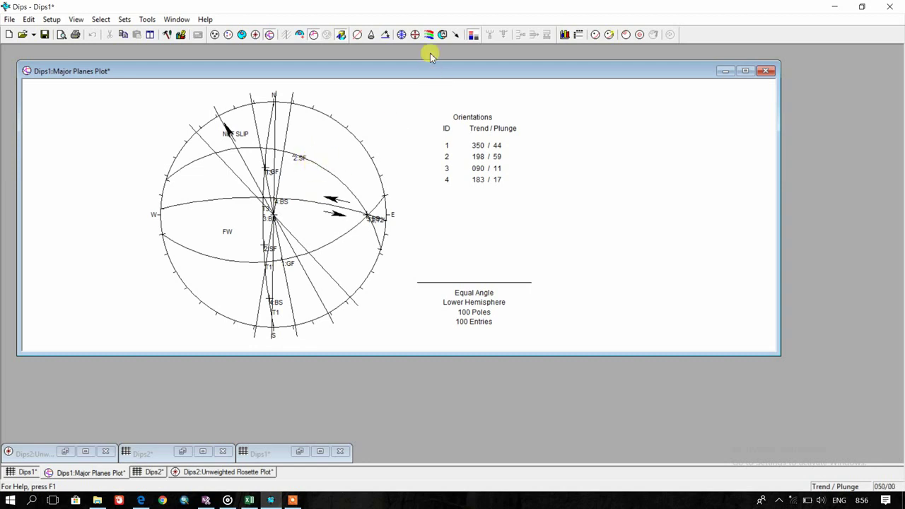
click(443, 34)
click(335, 156)
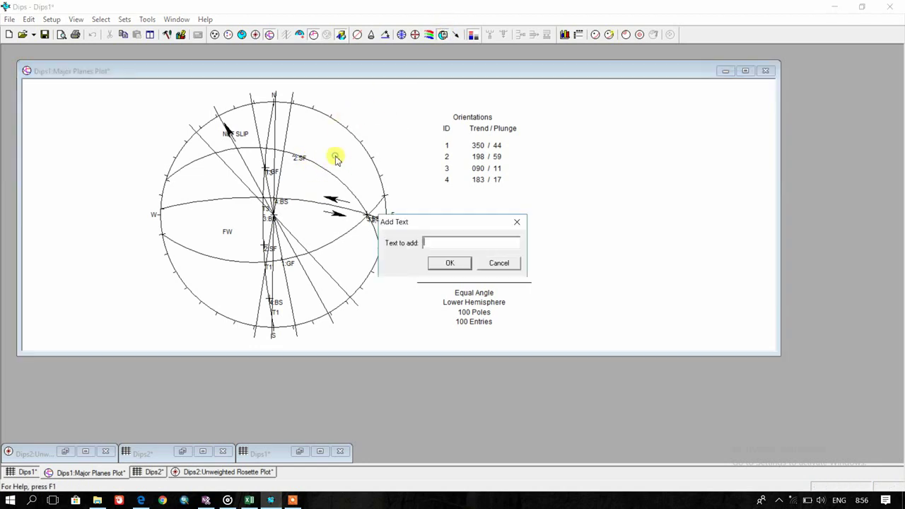
text(HW)
click(445, 263)
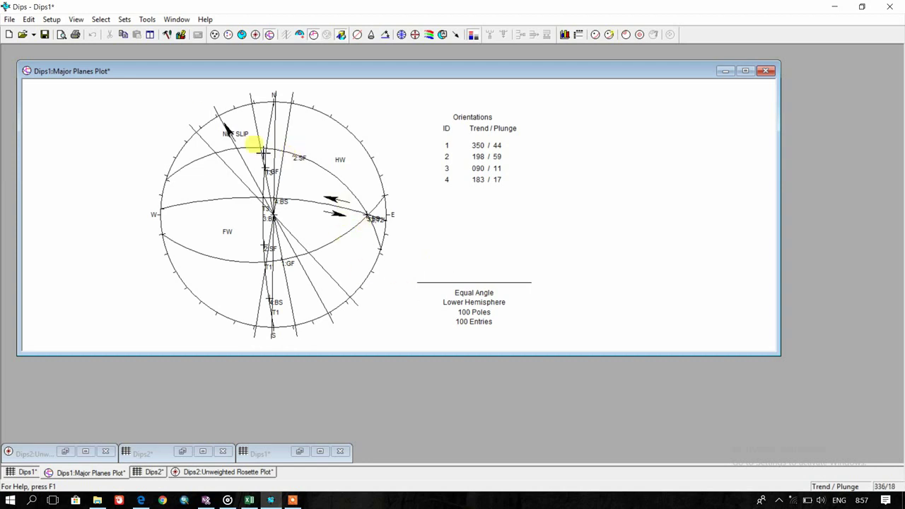
click(608, 36)
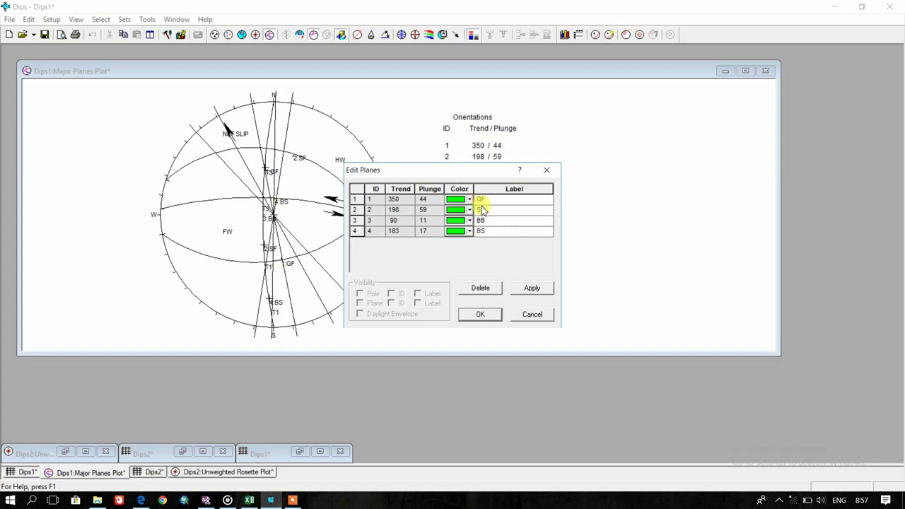
click(401, 191)
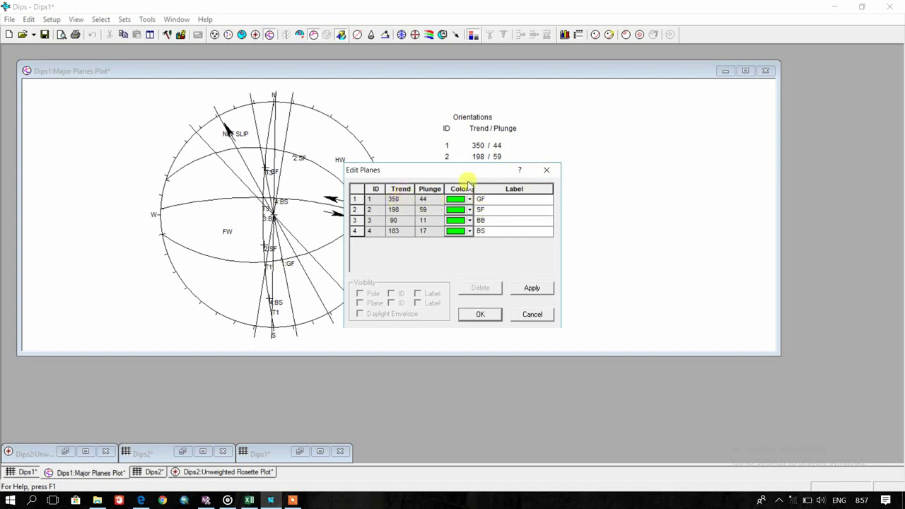
click(547, 169)
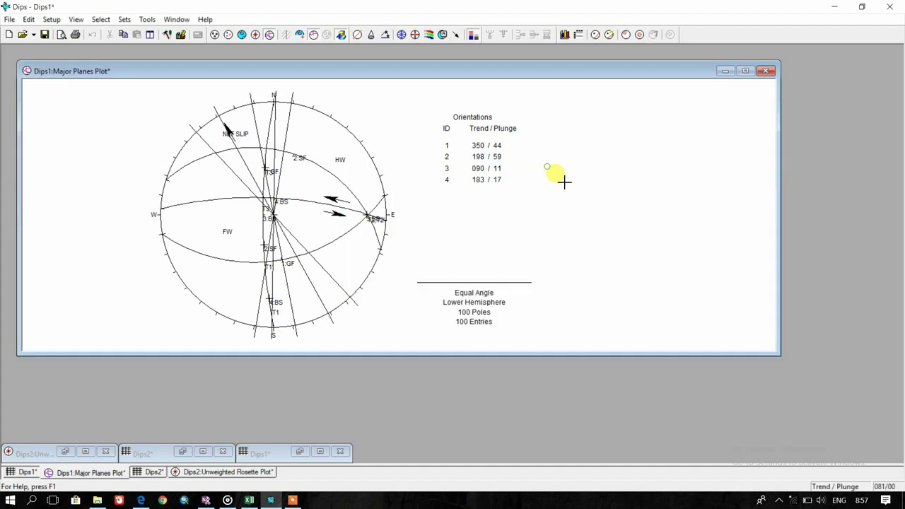
Switch the orientation format to Strike / Dip Right and open the Edit Planes list.
click(841, 489)
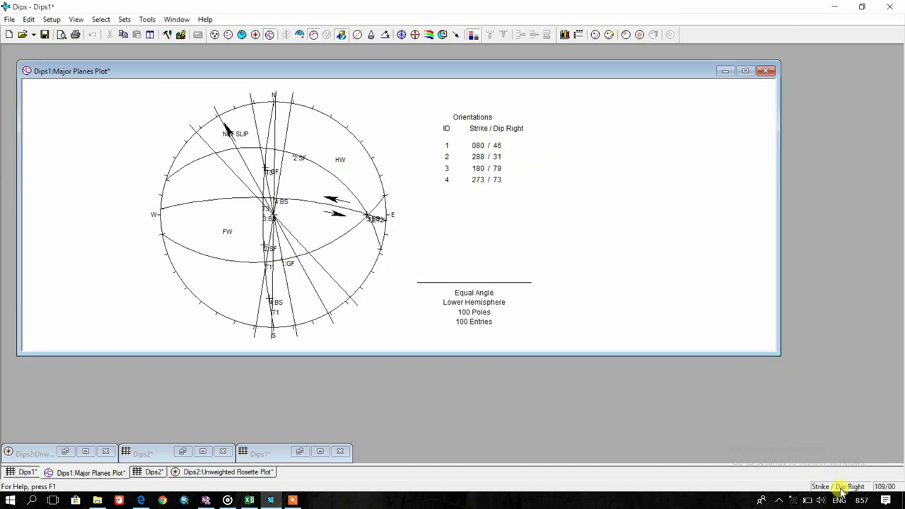
click(608, 35)
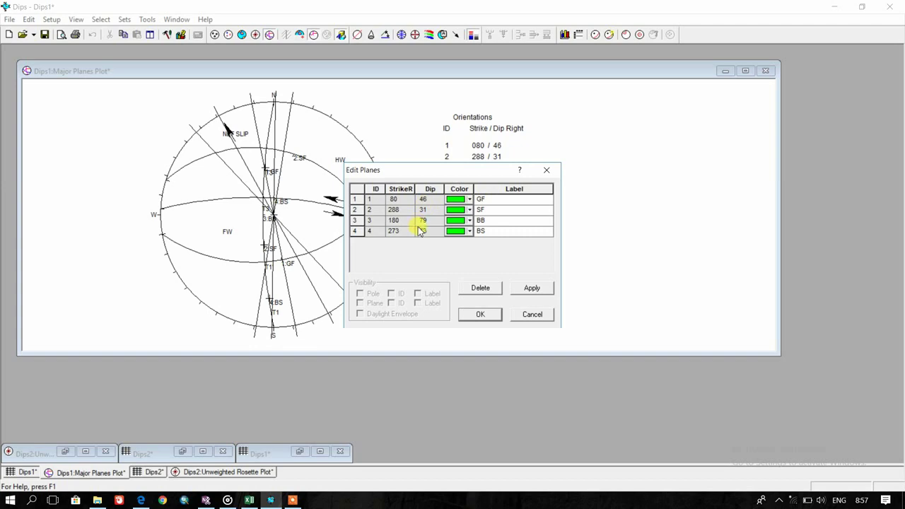
Switch to Excel and enter N 080E/46 for Gash Fracture beside the Hasil Analisa table, in cell L5.
click(252, 501)
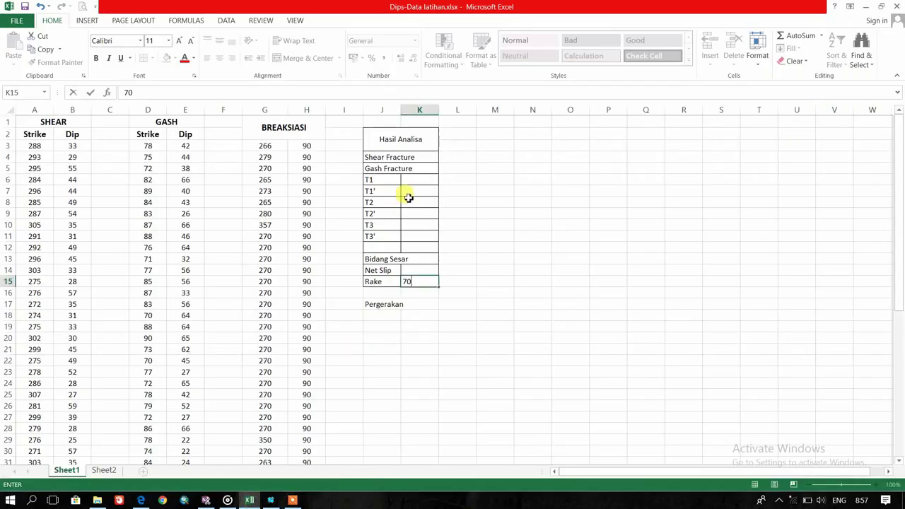
click(456, 170)
text(n)
text(N 0)
text(80)
text(E)
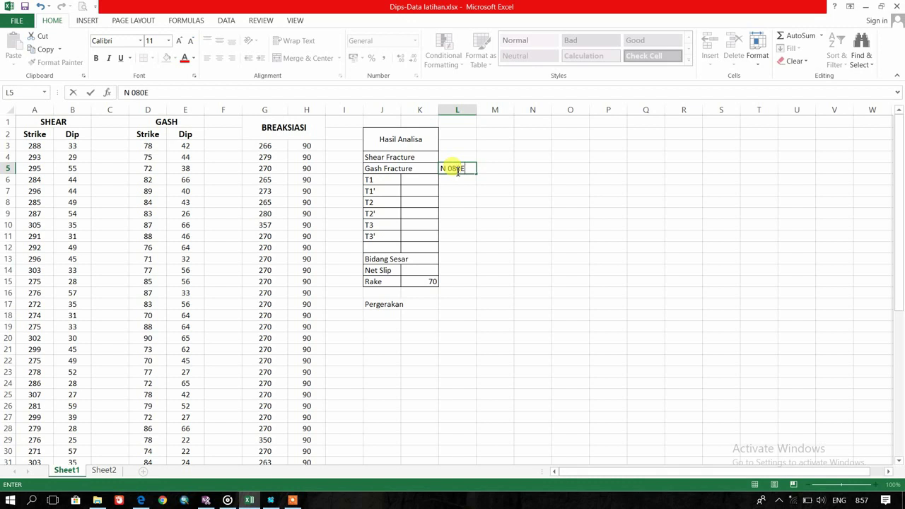
text(/46)
Check the SF plane's strike and dip in Dips, return to Excel, and enter N288E/31 for Shear Fracture in cell L4.
click(269, 500)
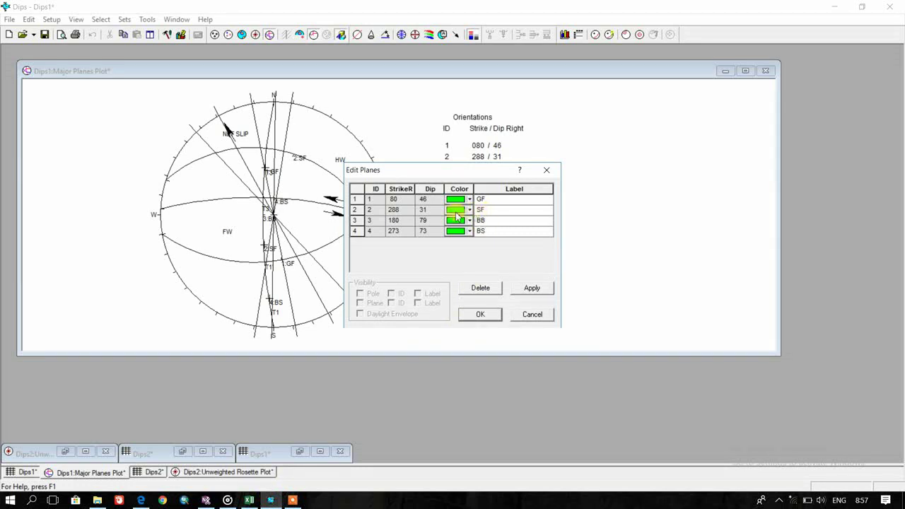
click(415, 312)
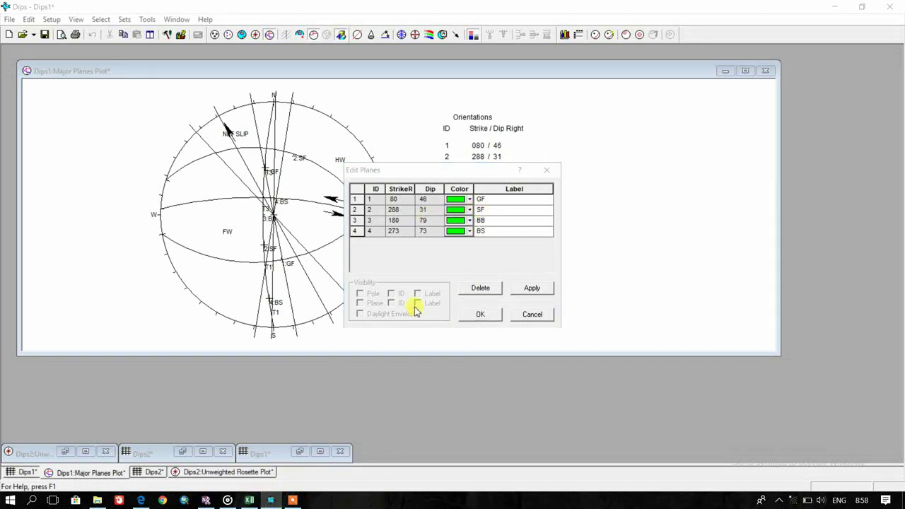
click(249, 500)
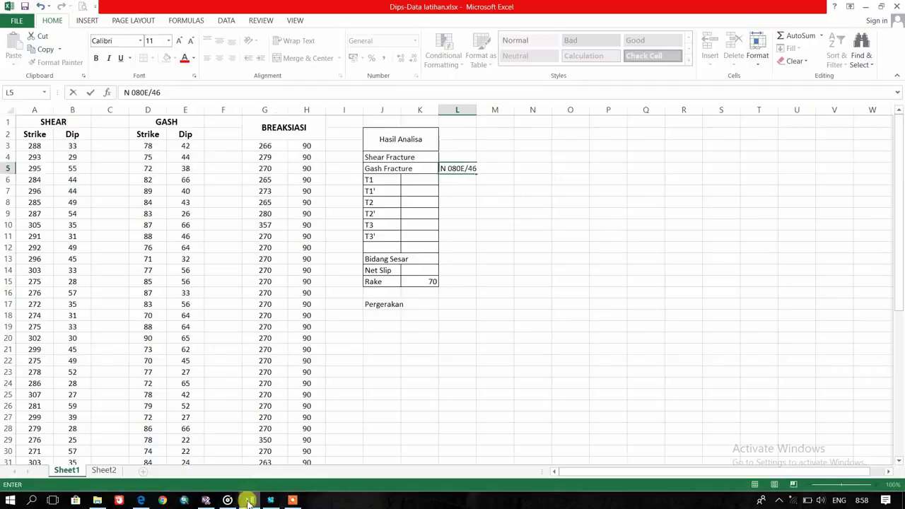
click(453, 156)
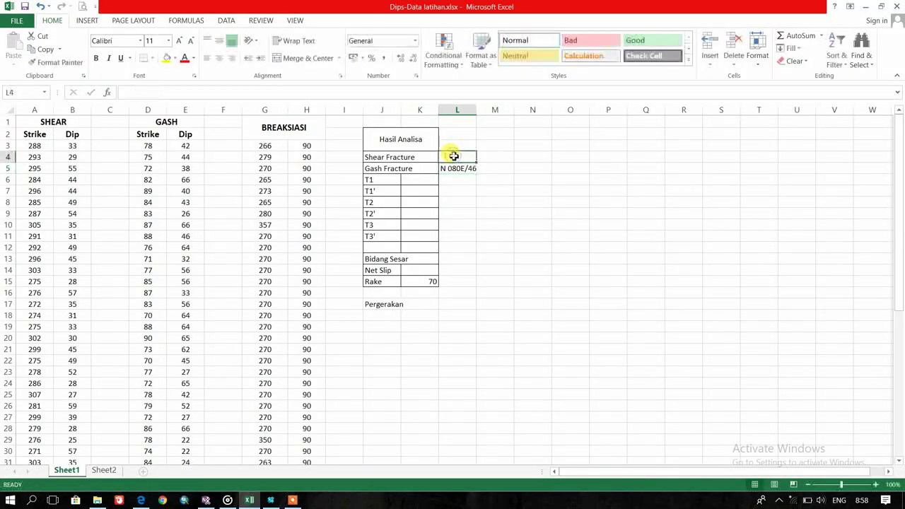
text(N)
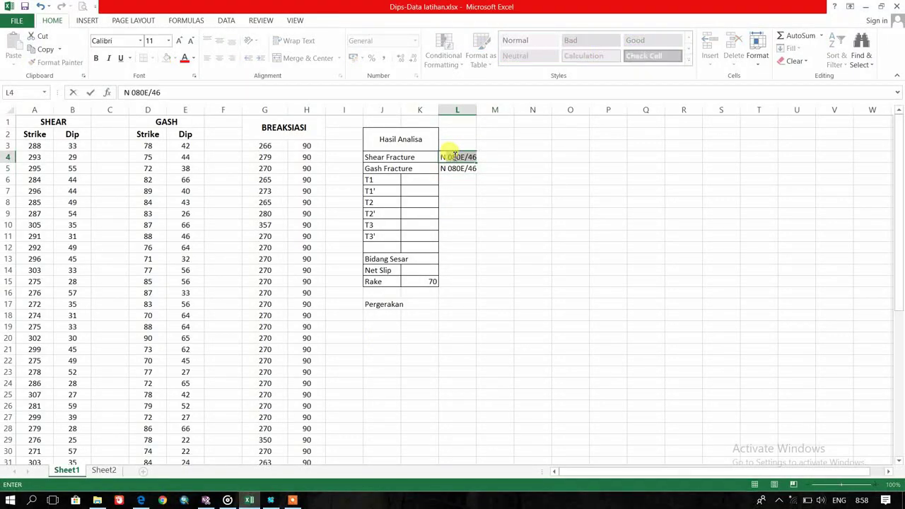
text(288E/31)
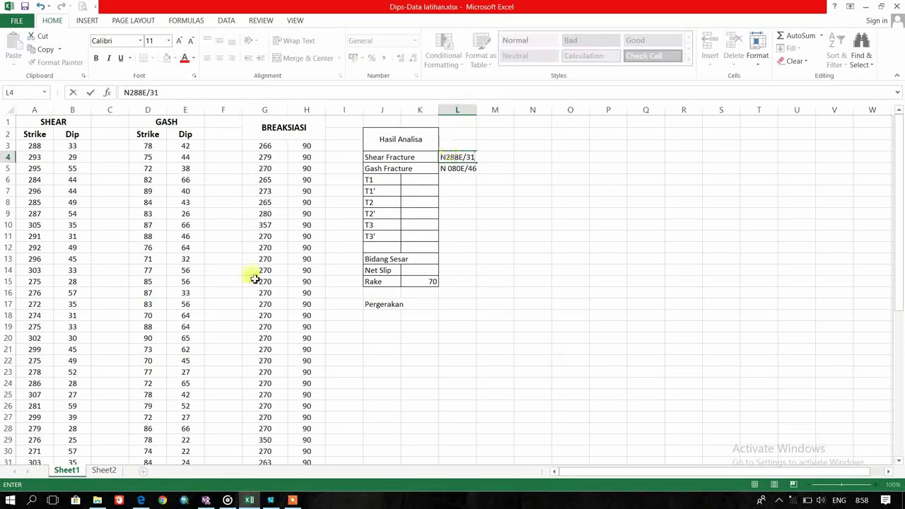
Check the BS plane's strike and dip in Dips, return to Excel, and enter N273E/73 for Bidang Sesar in cell L13.
click(456, 259)
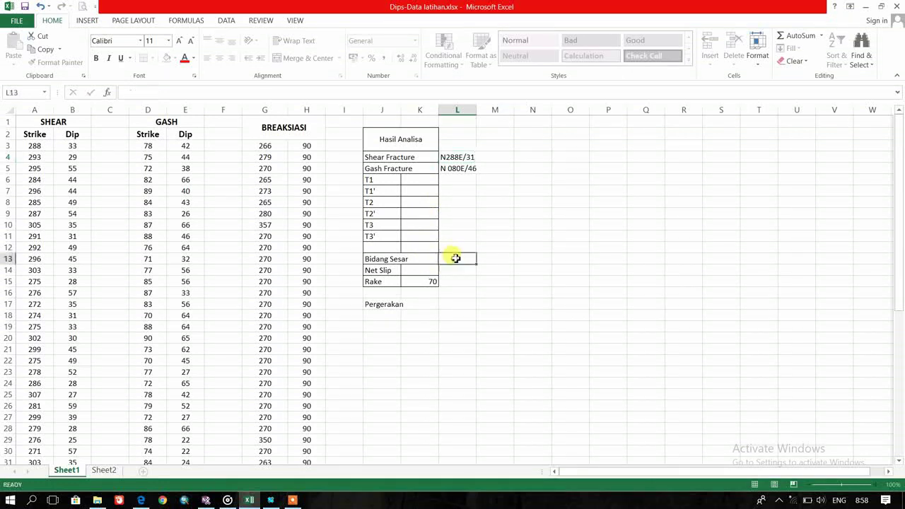
click(272, 501)
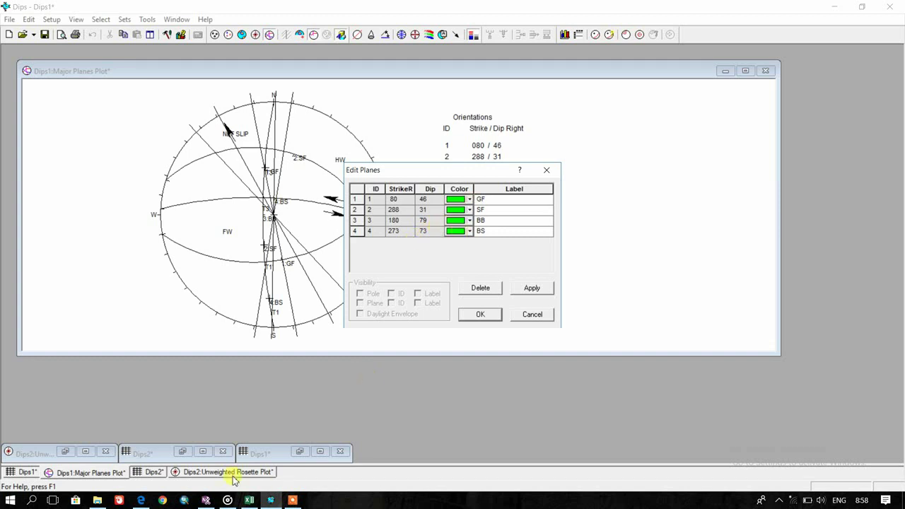
click(274, 500)
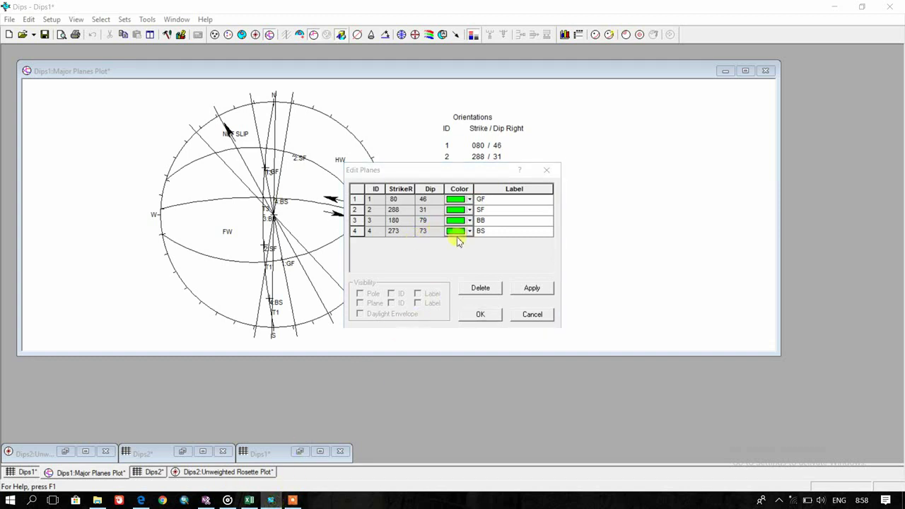
click(249, 501)
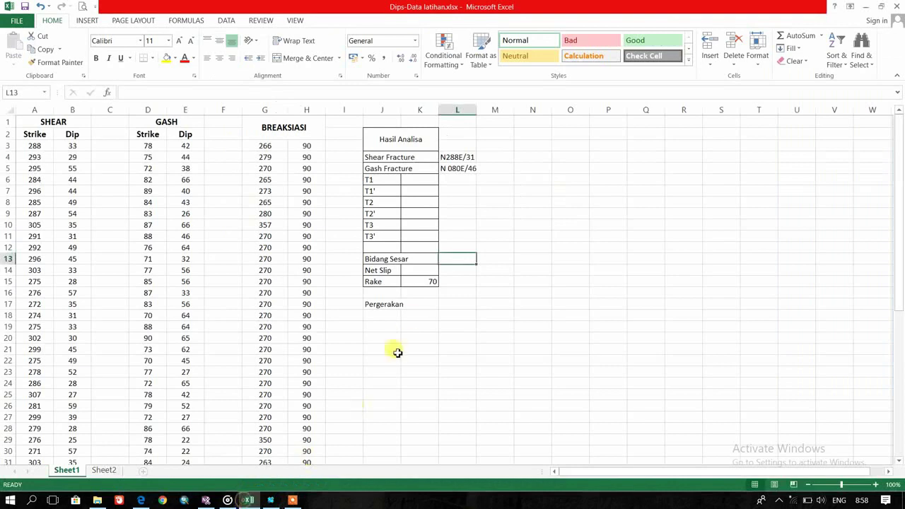
text(N)
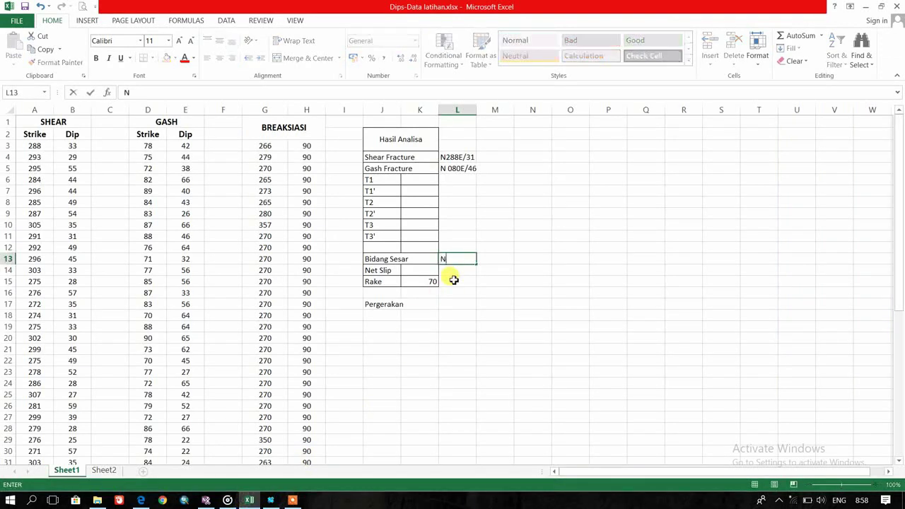
text(273E/73)
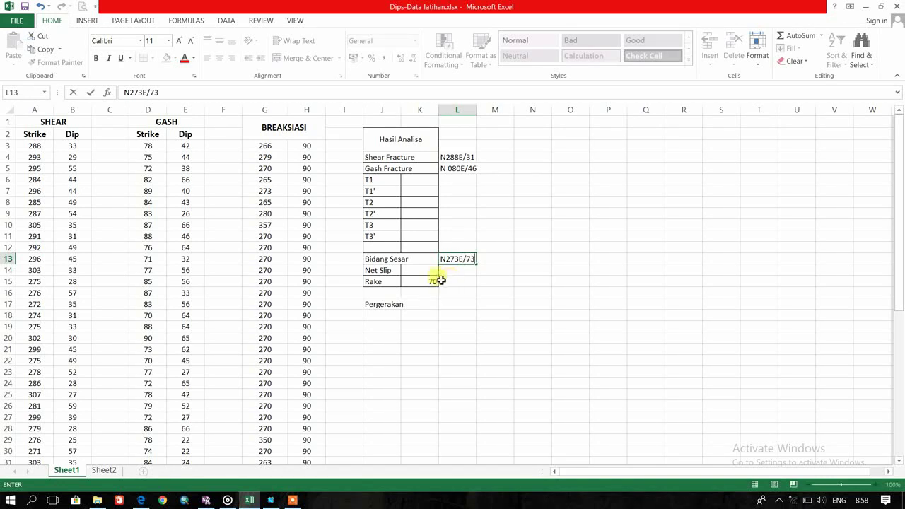
click(453, 280)
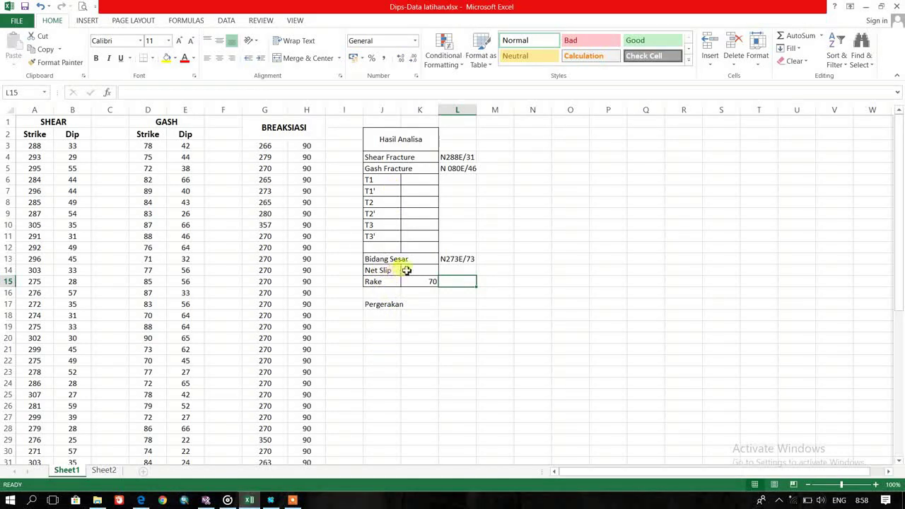
Switch to Dips, close the Edit Planes list, and set the orientation format to Trend / Plunge.
click(270, 501)
click(547, 171)
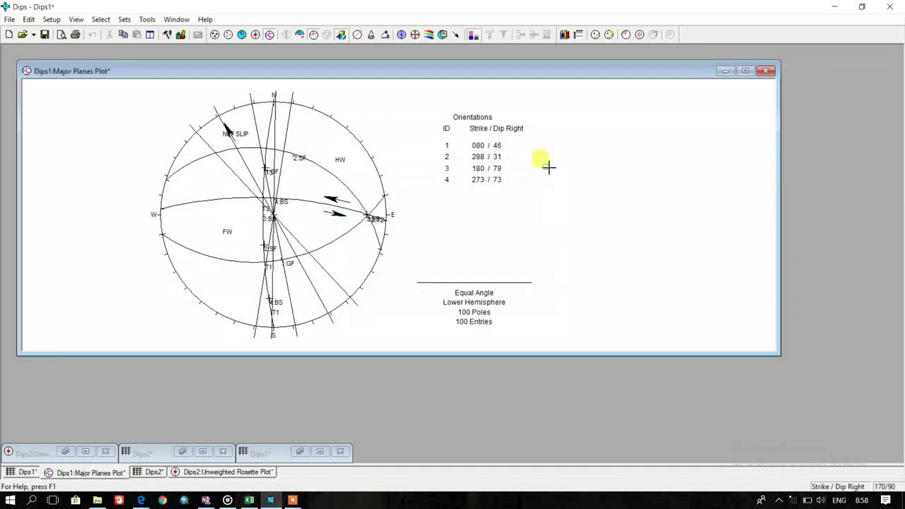
click(850, 487)
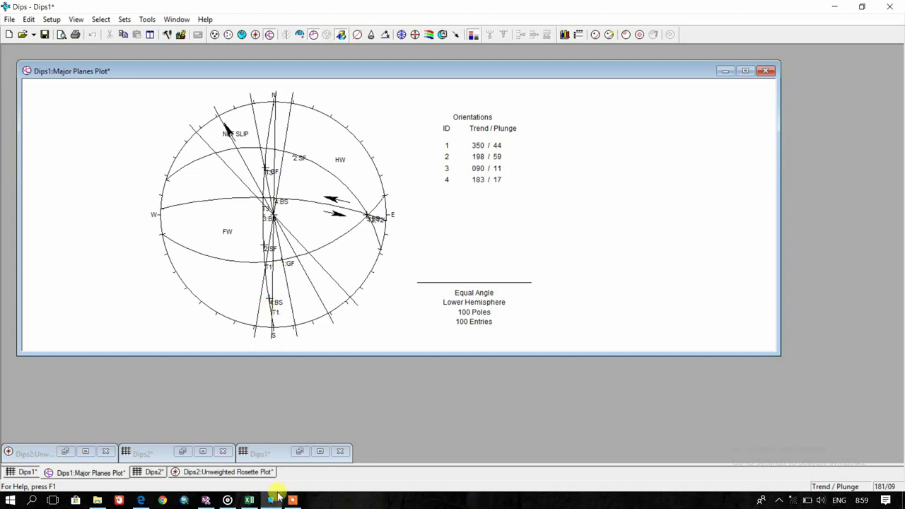
Switch to Excel and enter 09, N181E for T1 in cell K6 of the Hasil Analisa table.
click(256, 499)
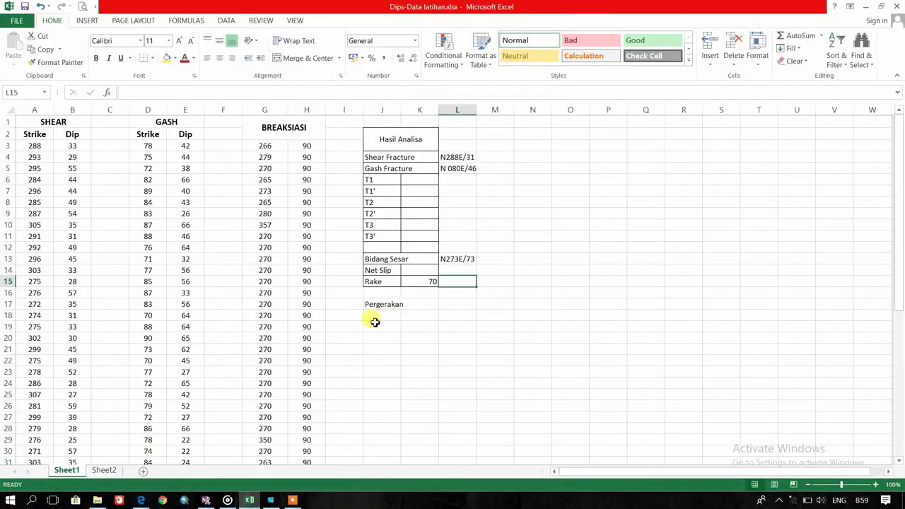
click(428, 180)
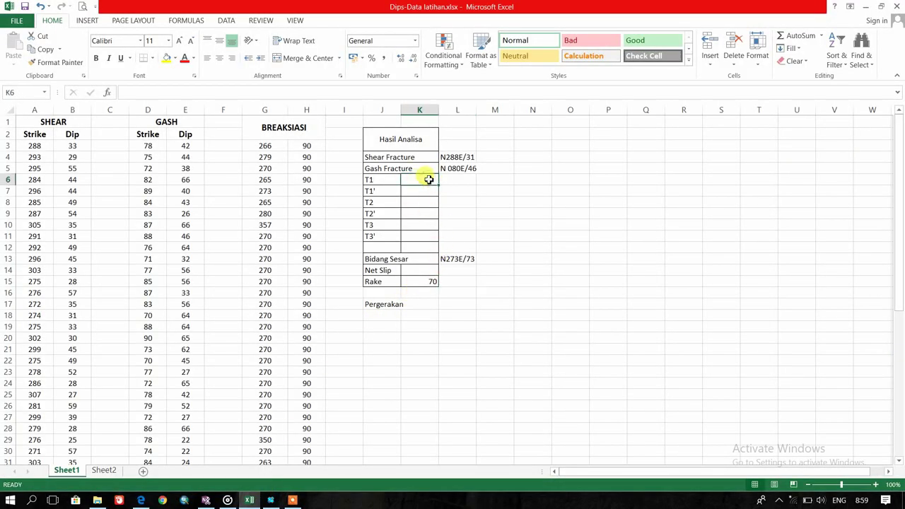
text(09)
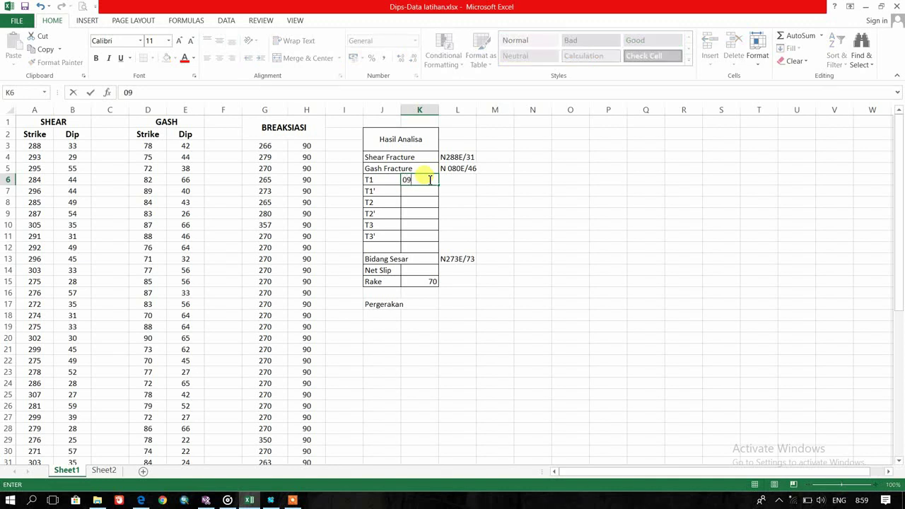
text(, N181E)
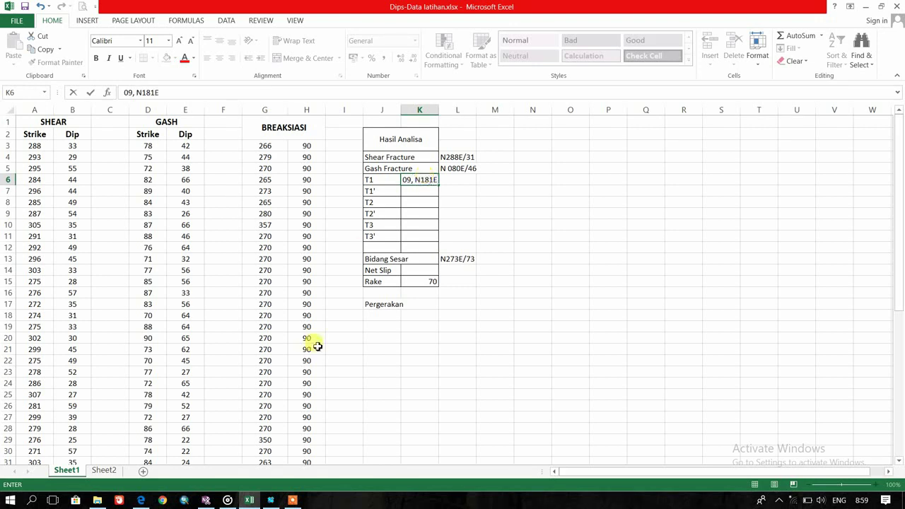
Check the T1' trend and plunge on the Dips stereonet, return to Excel, and enter 78, N188E for T1' in cell K7.
click(272, 501)
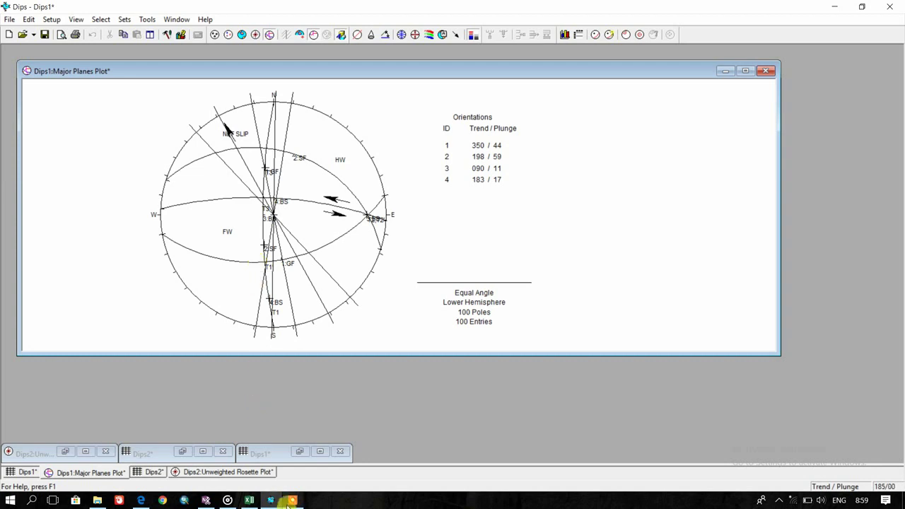
click(251, 499)
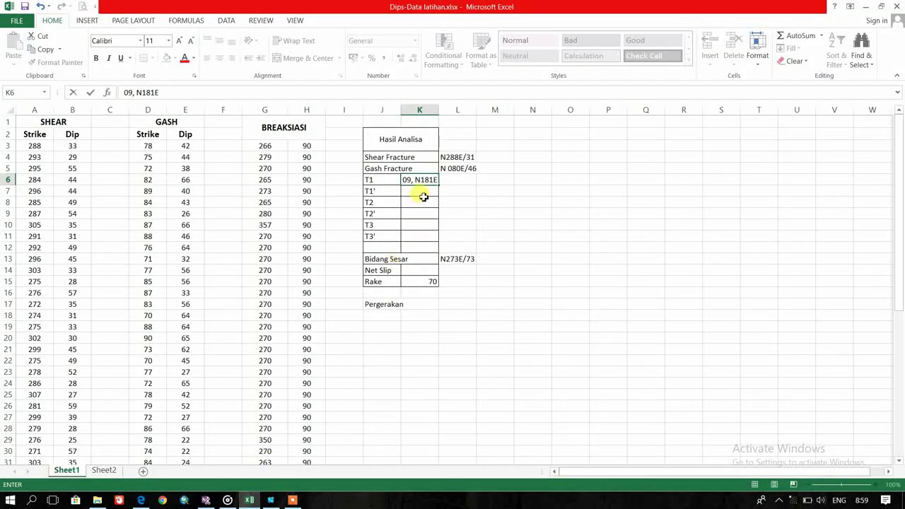
click(424, 192)
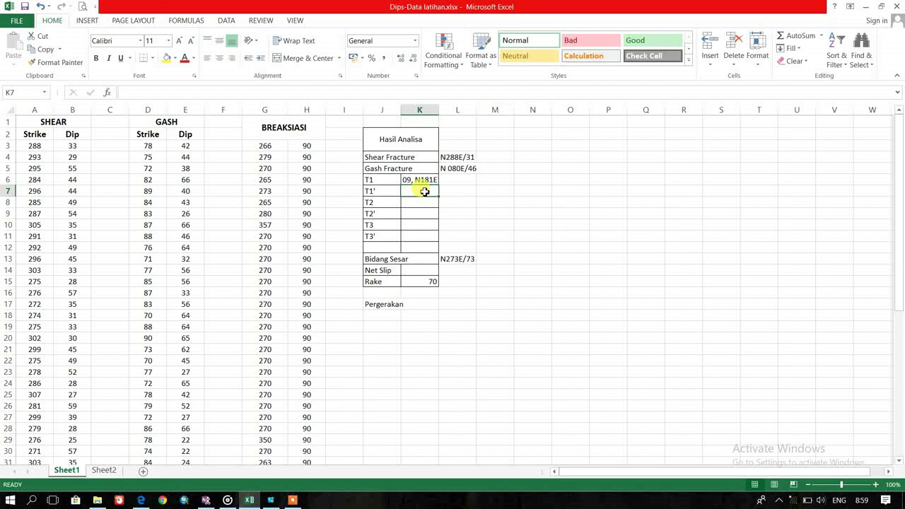
text(78)
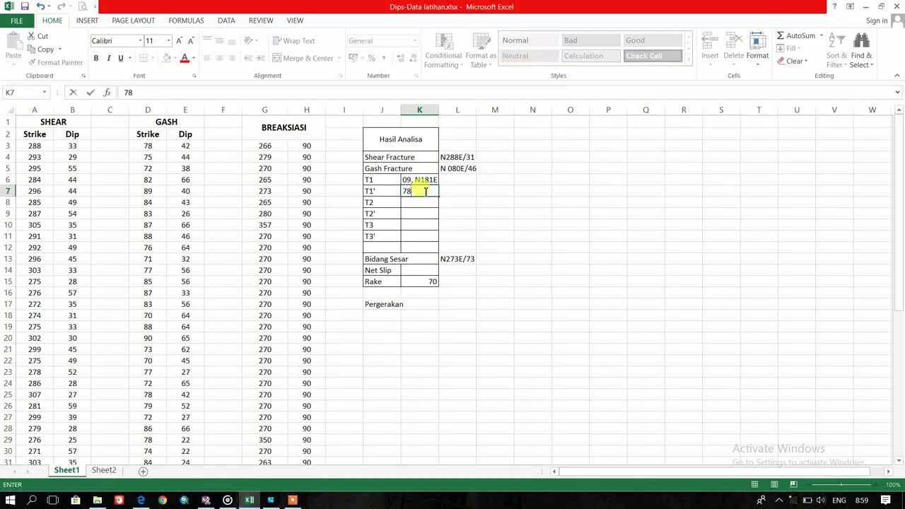
text(N188E)
Read the T2 trend and plunge on the Dips stereonet, return to Excel, and enter 11, N089E for T2 in cell K8.
click(287, 499)
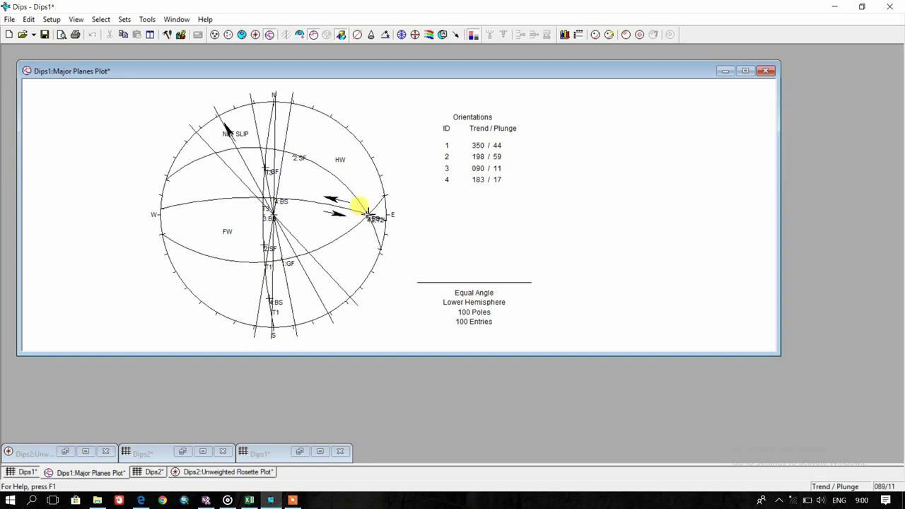
click(249, 500)
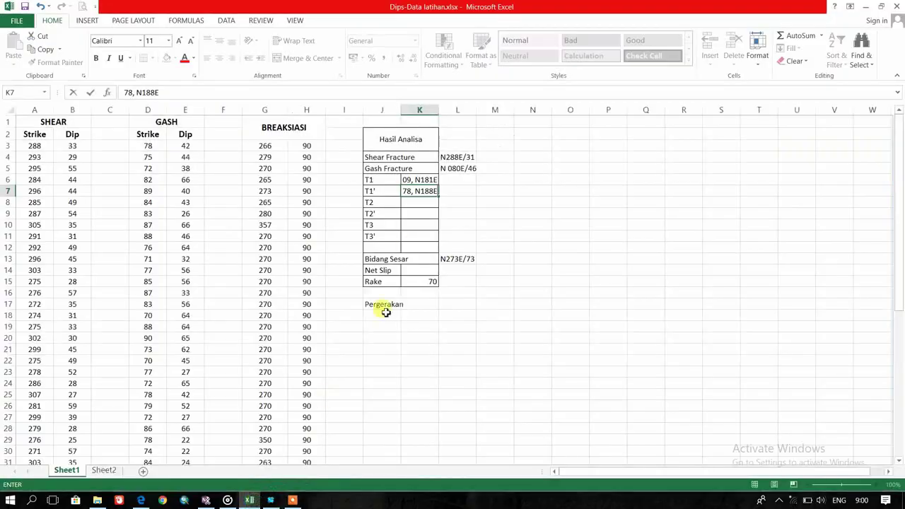
click(423, 205)
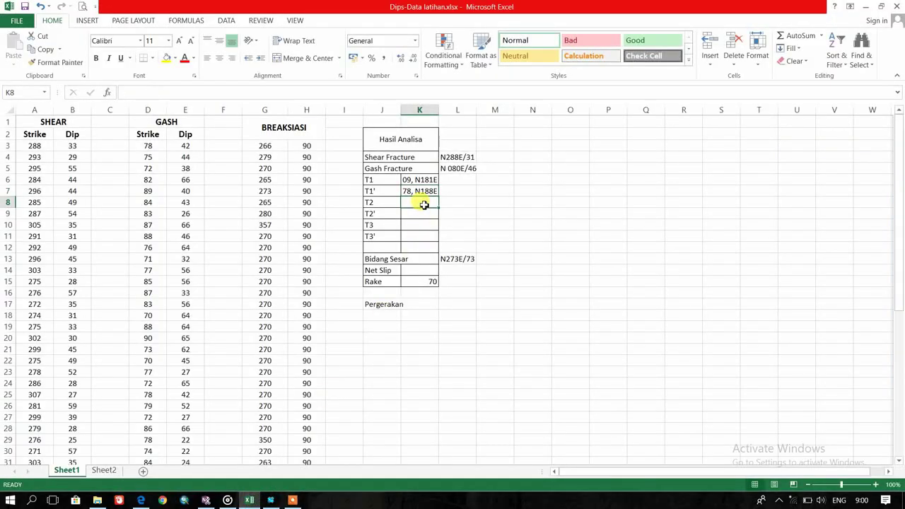
text(11, N089E)
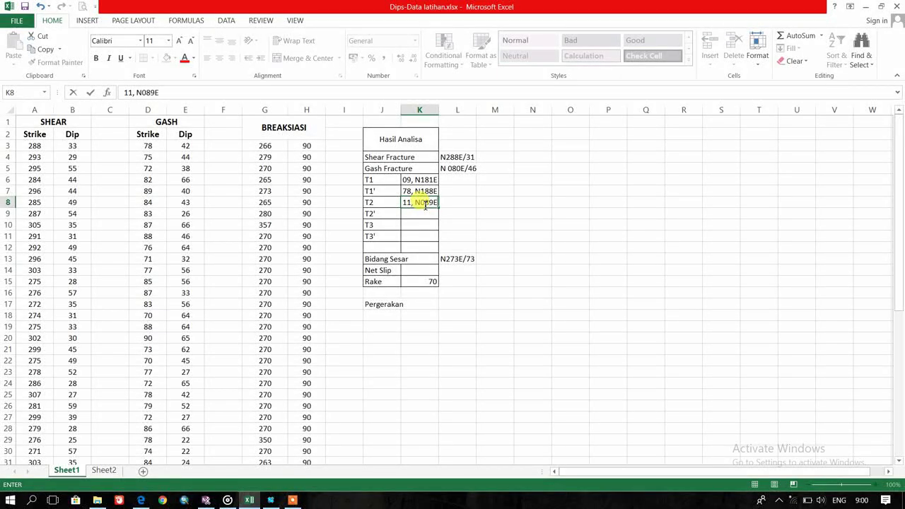
key(Return)
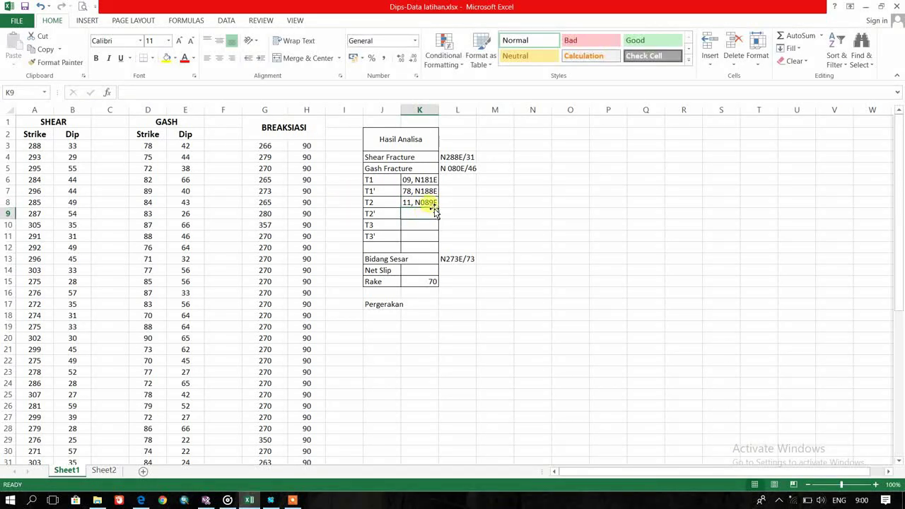
Copy the T2 value from cell K8 into cell K9 for T2'.
click(428, 203)
key(ctrl+c)
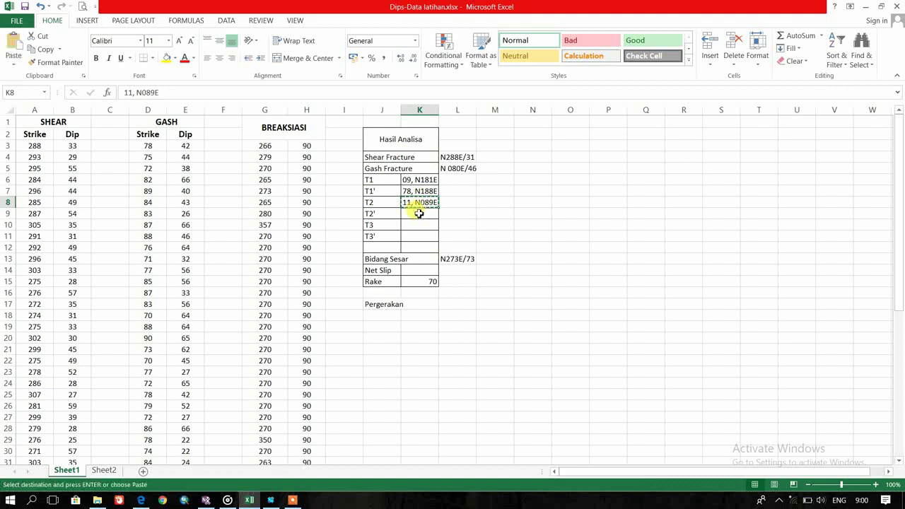
click(419, 213)
key(ctrl+v)
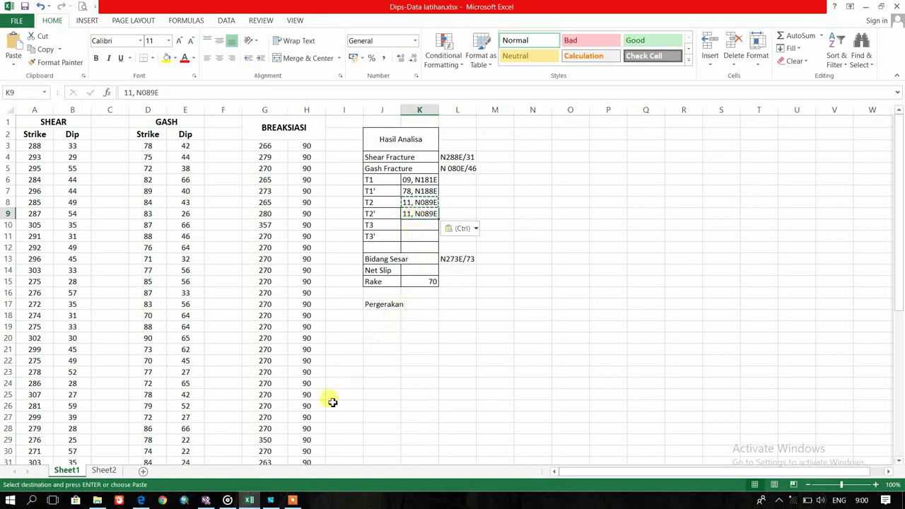
Check the T3 trend and plunge on the Dips stereonet, return to Excel, and enter 75,N315E for T3 in cell K10.
click(273, 499)
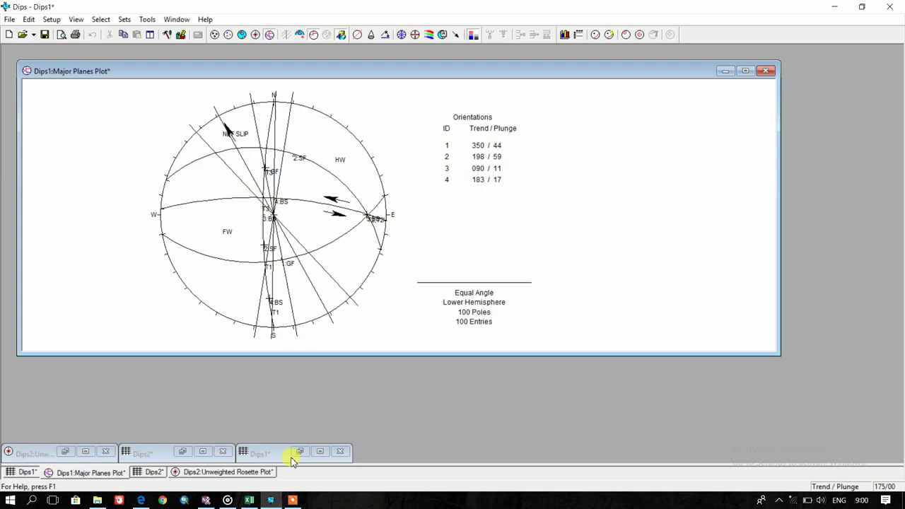
click(251, 499)
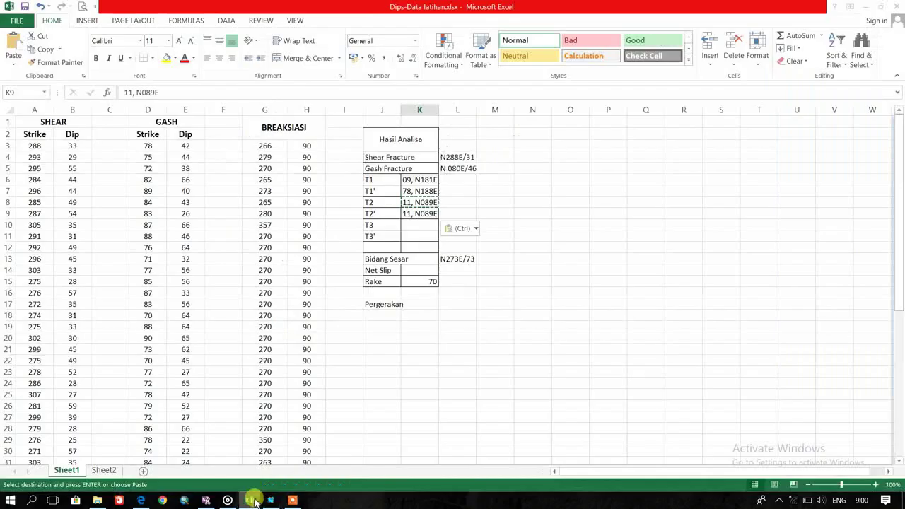
click(415, 225)
text(75)
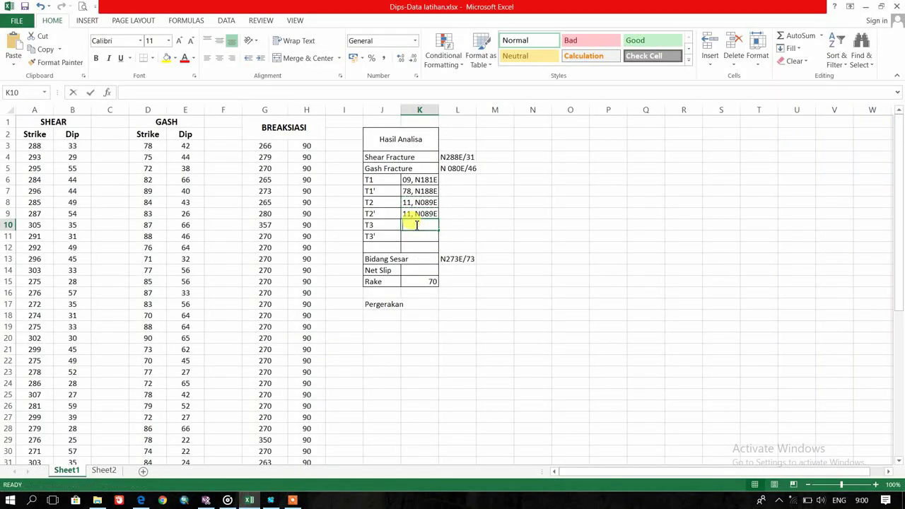
text(,N315E)
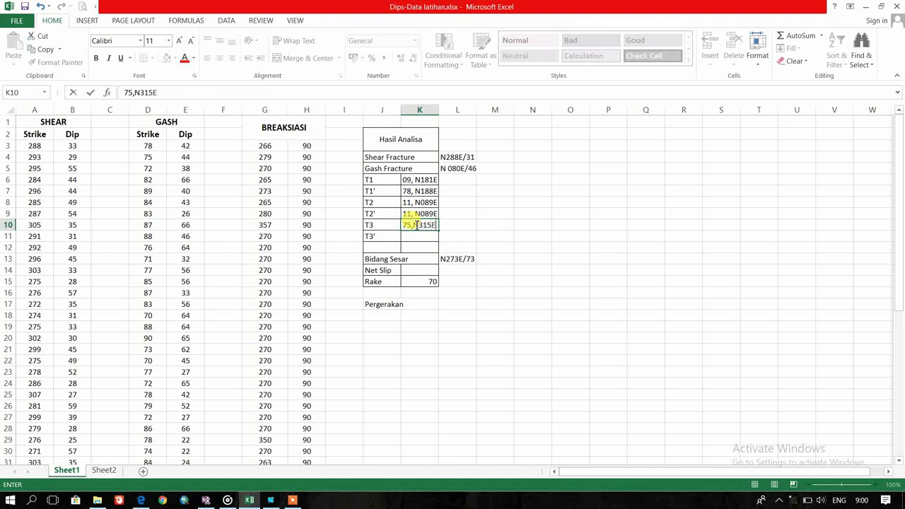
Check the T3' trend and plunge on the Dips stereonet, return to Excel, and enter 43, 349E for T3' in cell K11.
click(275, 499)
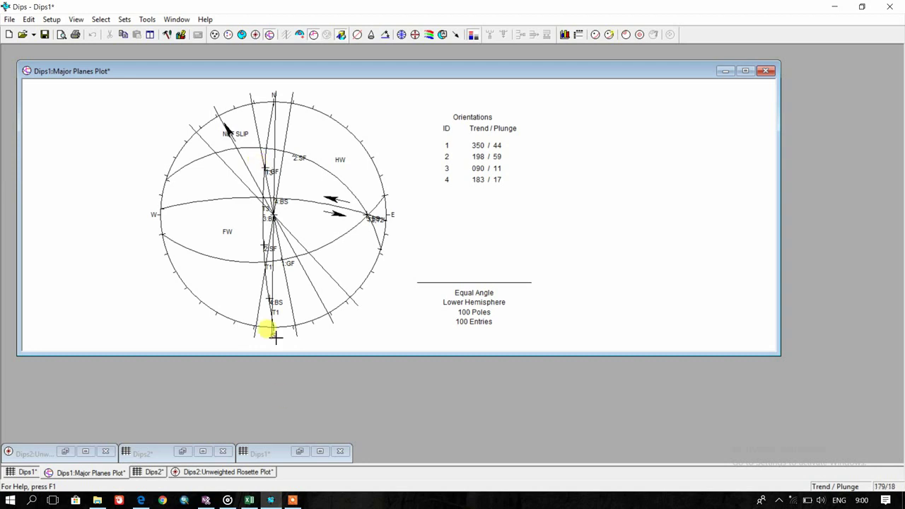
click(249, 499)
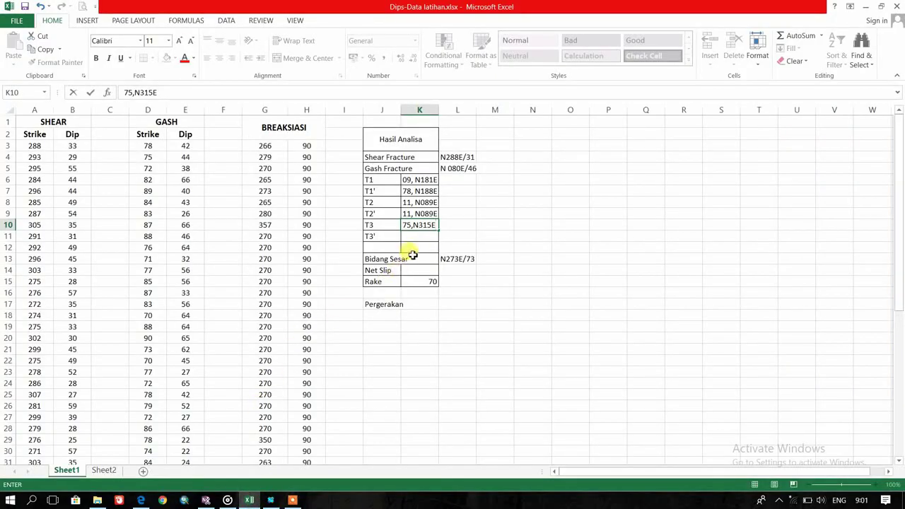
click(422, 236)
text(4)
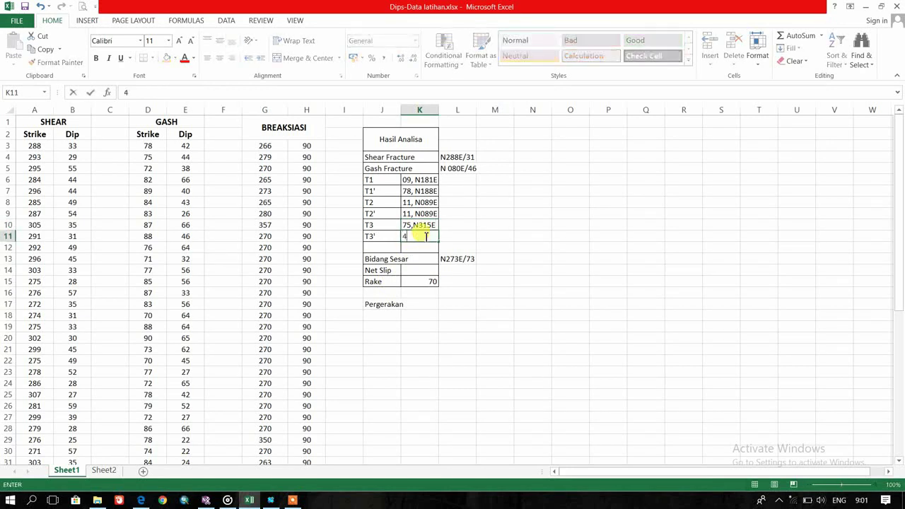
text(3, 349E)
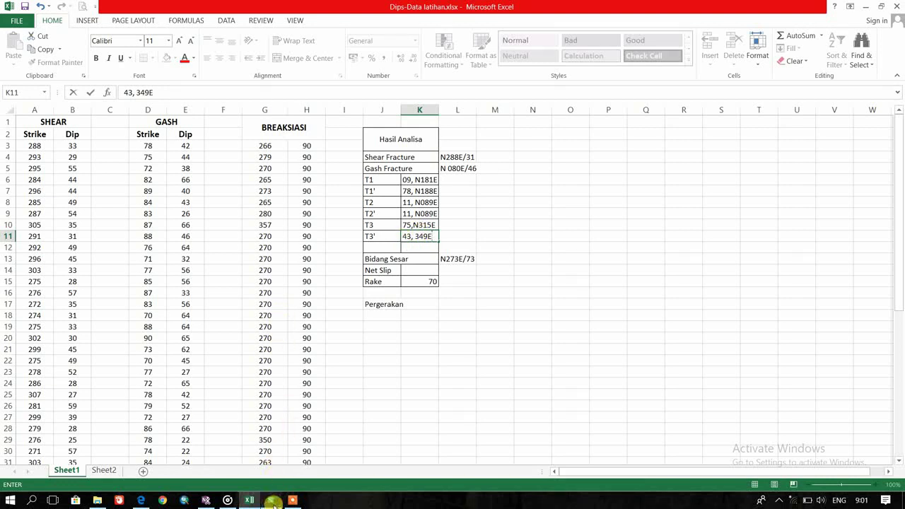
Read the net slip orientation on the Dips stereonet, return to Excel, and enter 69, N333E for Net Slip in cell K14.
click(272, 501)
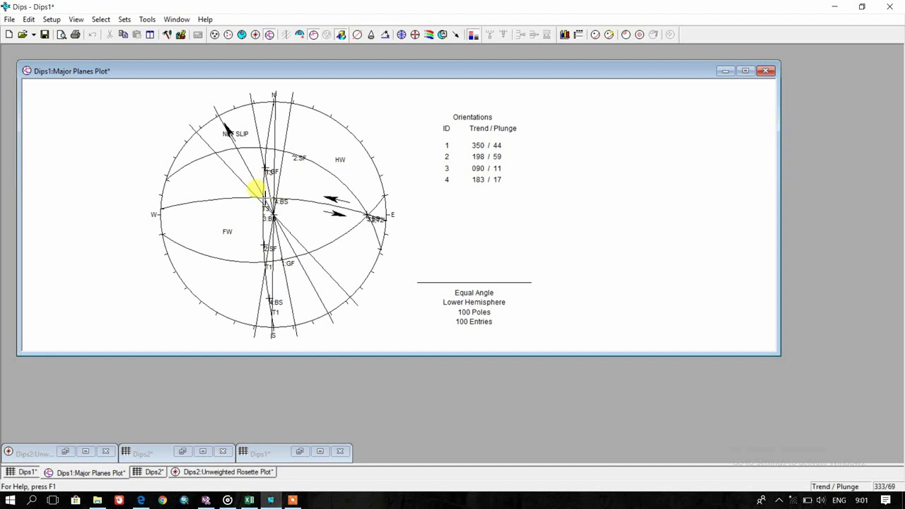
click(249, 501)
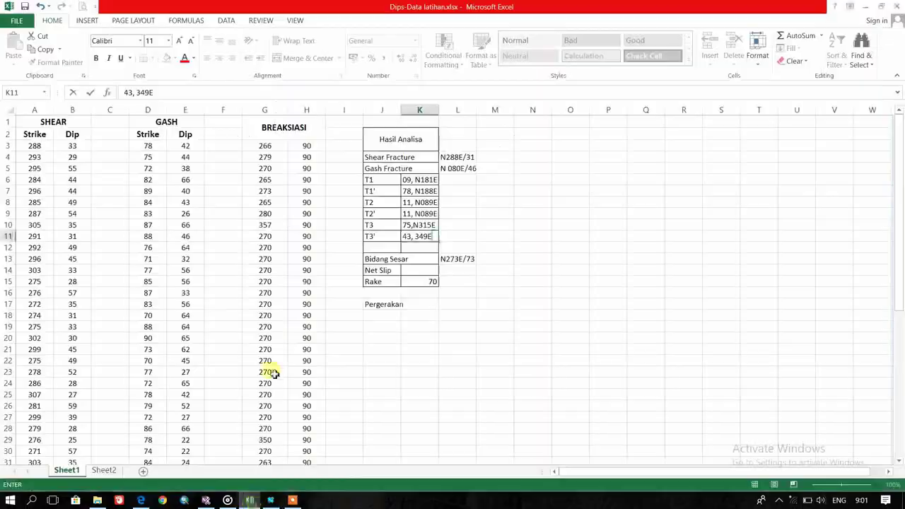
click(419, 273)
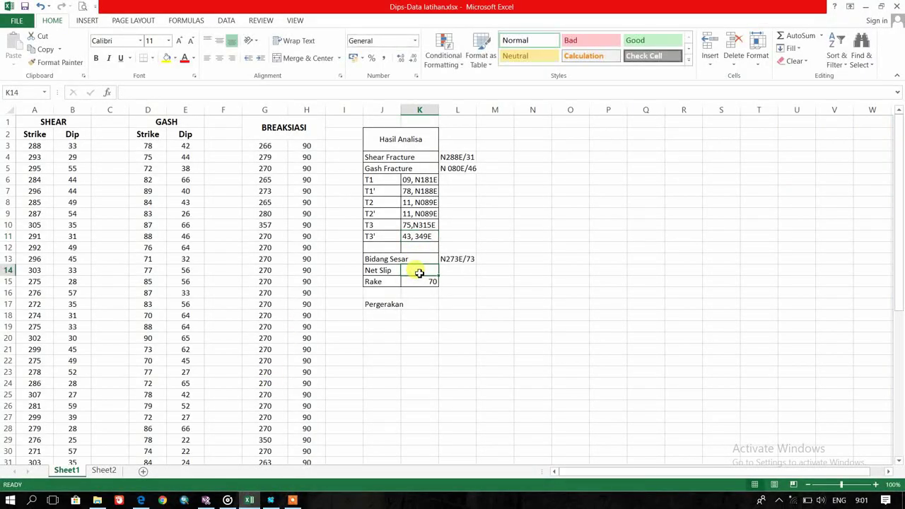
text(69)
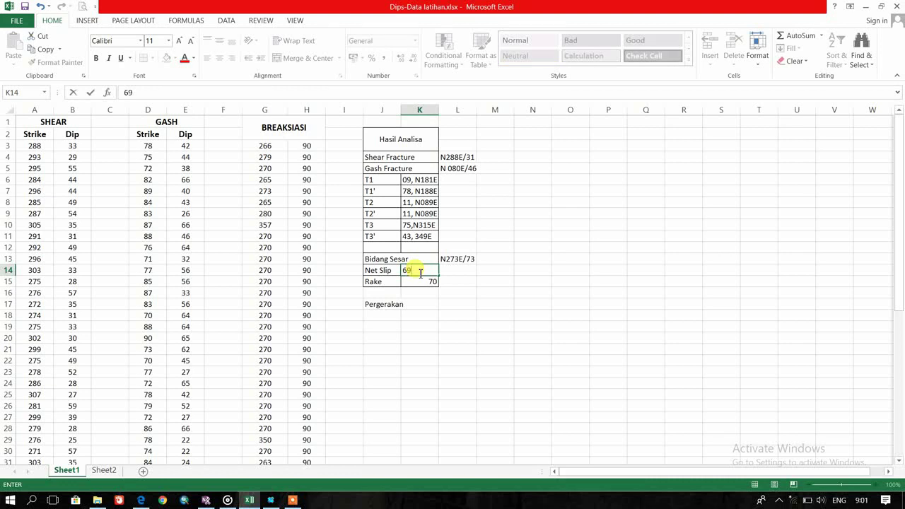
text(, N333E)
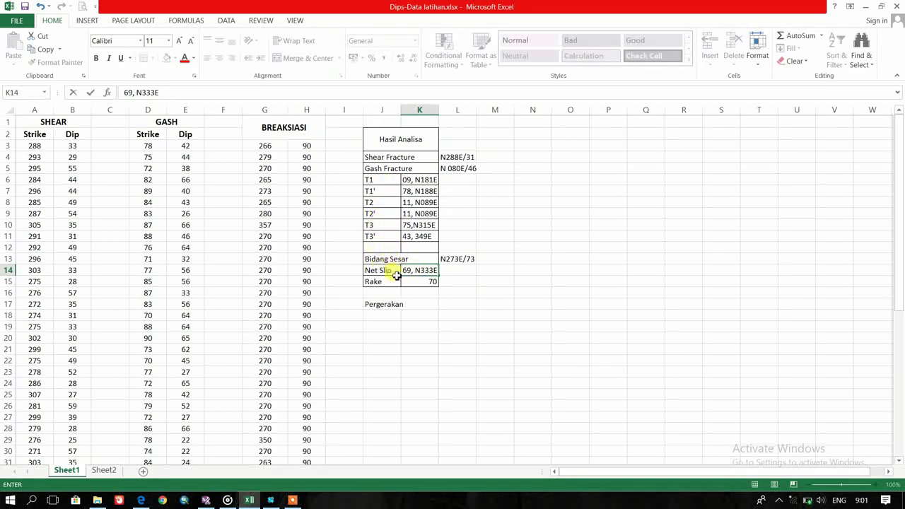
Select cell L17 beside Pergerakan, examine the fault classification diagram in BAB 7 SESAR.pdf in Edge, and return to Excel.
click(429, 306)
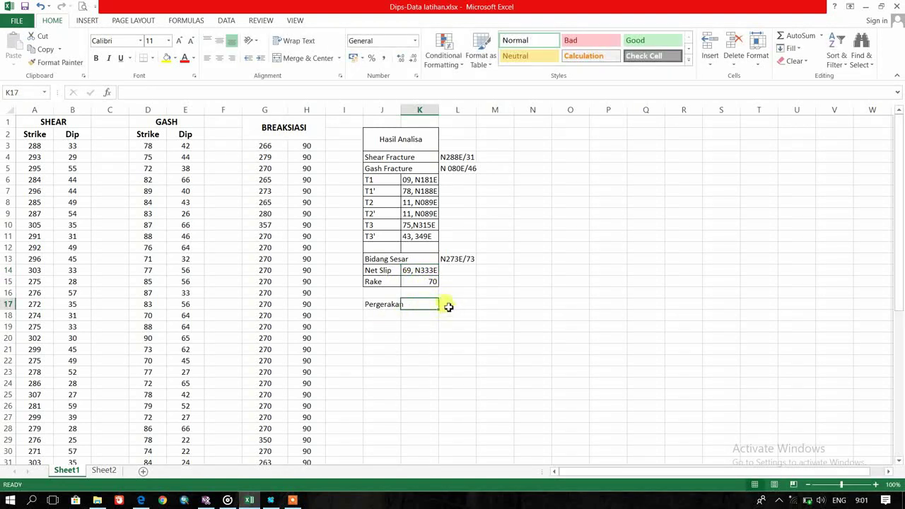
click(448, 306)
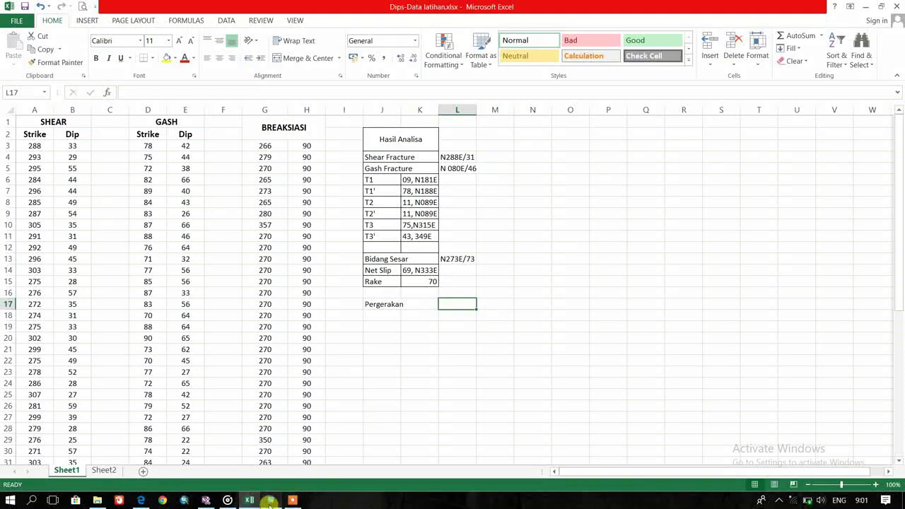
click(141, 501)
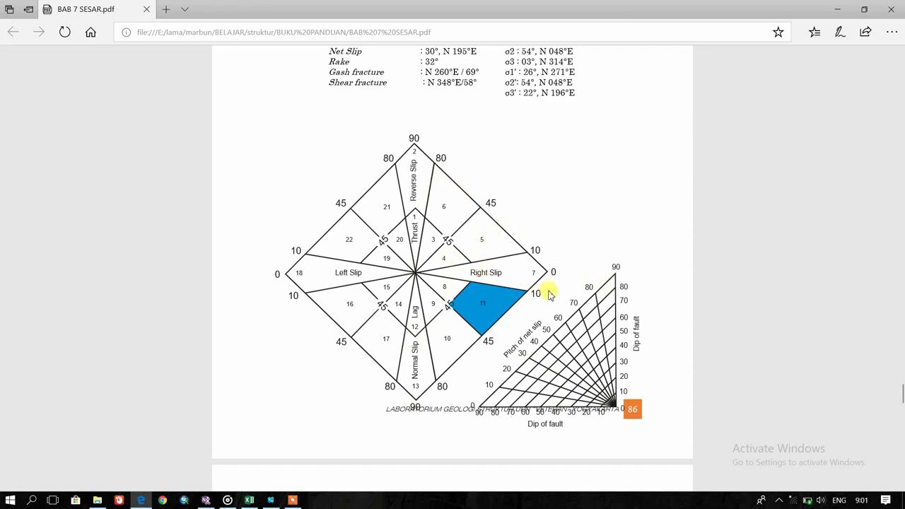
scroll(514, 226, up, 2)
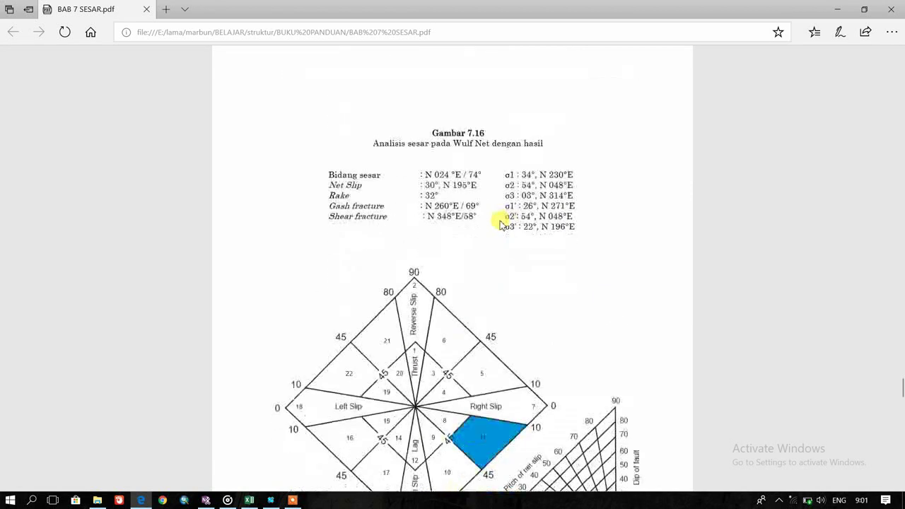
scroll(499, 223, down, 1)
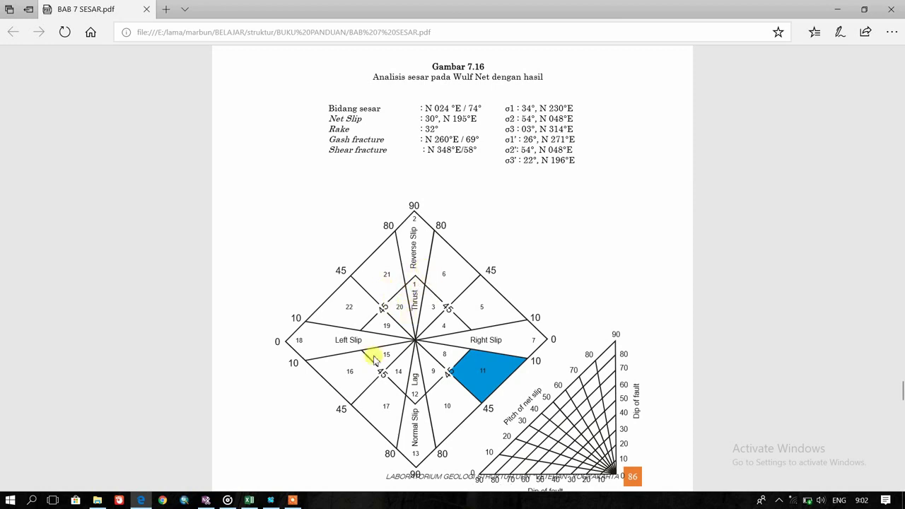
mouse_move(251, 503)
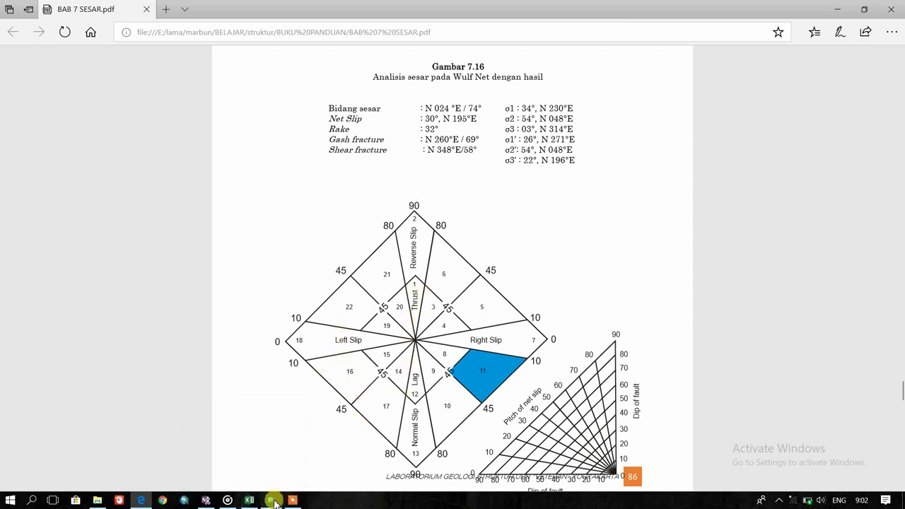
drag(274, 502, 250, 502)
click(249, 500)
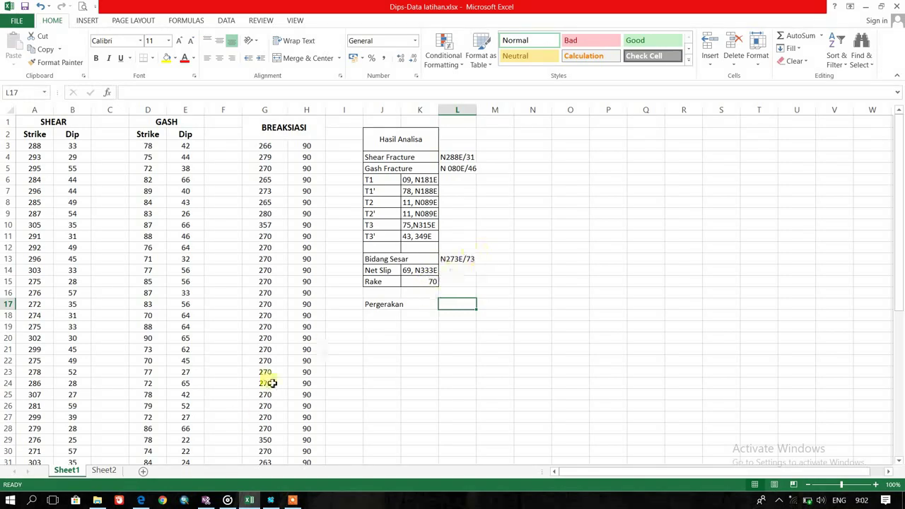
Look up the name of fault class 17 in the Rickard 1972 list in BAB 7 SESAR.pdf in Edge, and return to Excel.
click(250, 500)
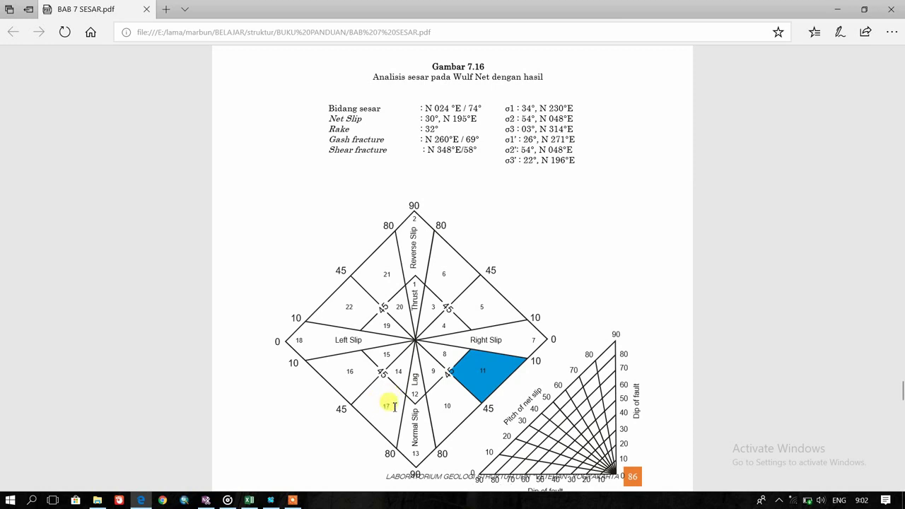
scroll(381, 406, down, 1)
scroll(382, 408, down, 2)
scroll(378, 404, down, 3)
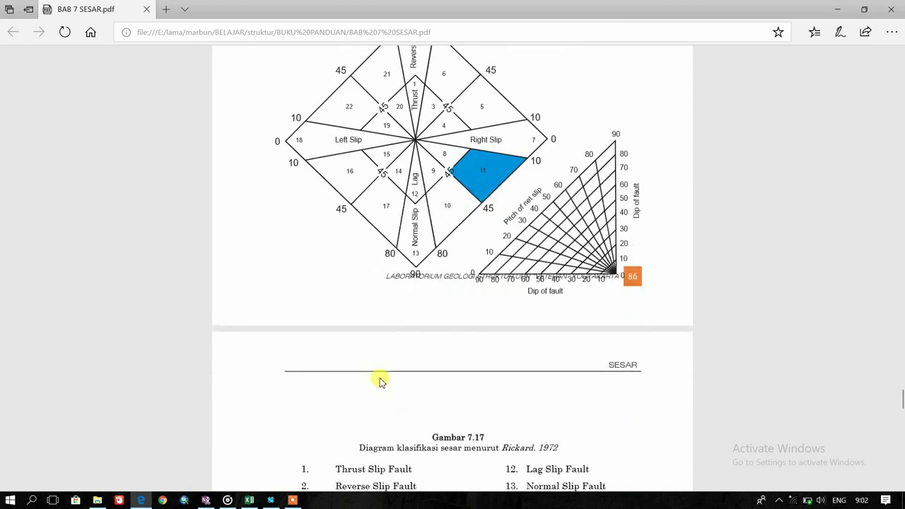
scroll(378, 377, down, 5)
scroll(379, 378, down, 1)
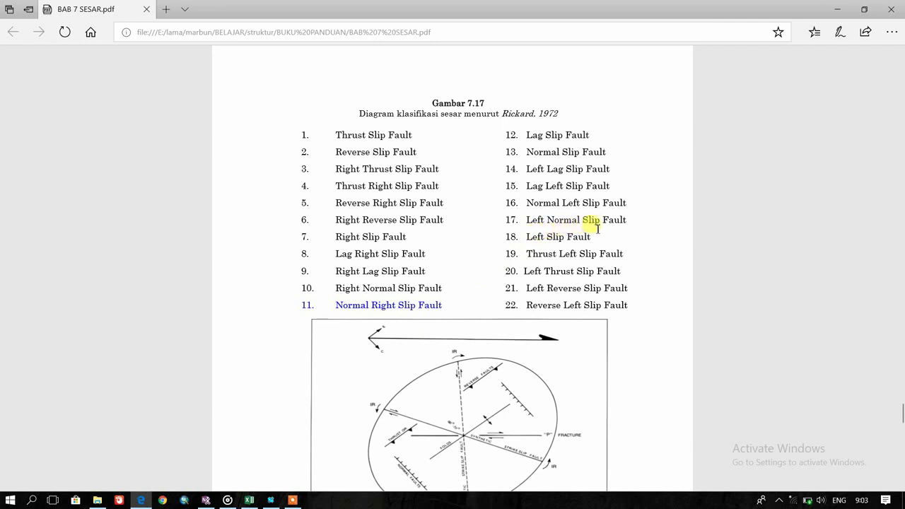
mouse_move(270, 499)
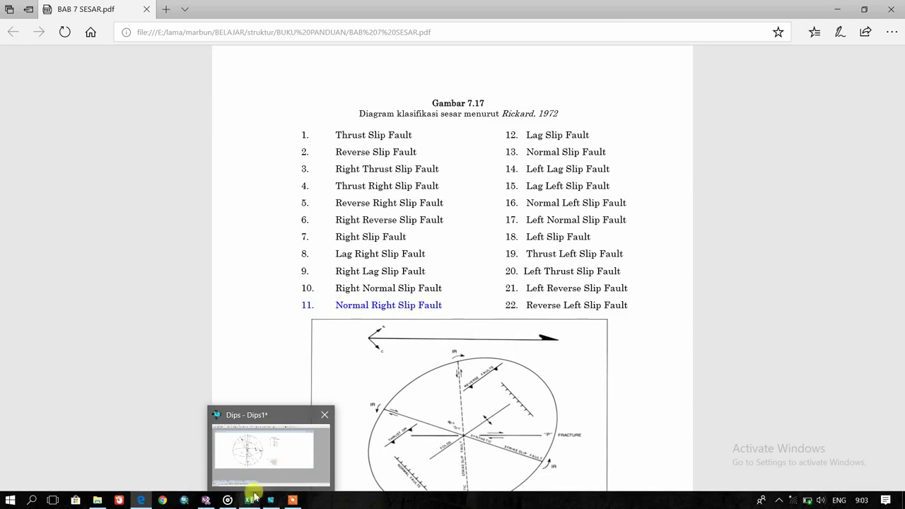
click(250, 500)
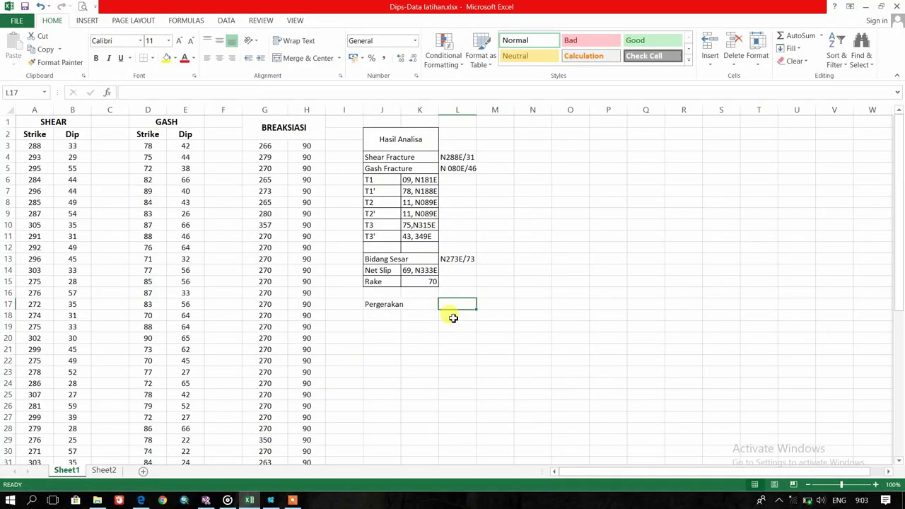
Enter Left Normal Slip Fault (Rickard,1972) for Pergerakan in cell L17.
text((EFT)
key(BackSpace)
key(BackSpace)
key(BackSpace)
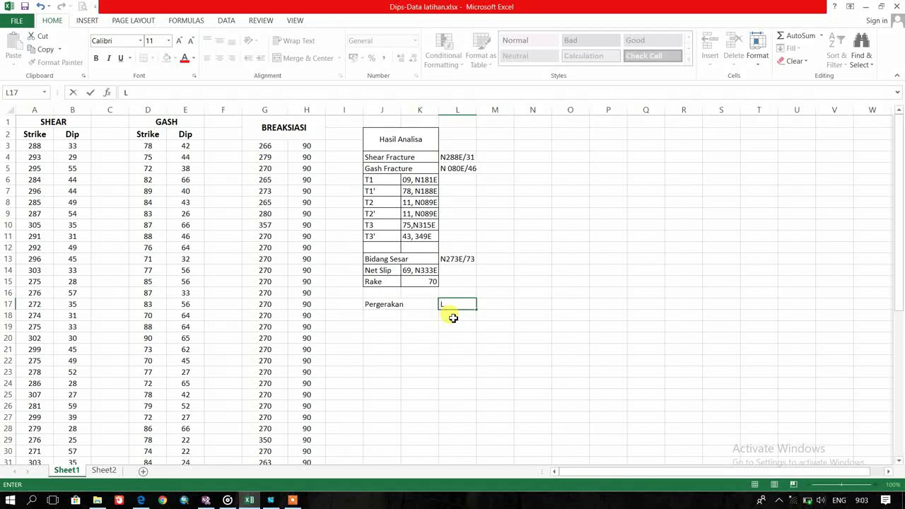
text(rmal Sli)
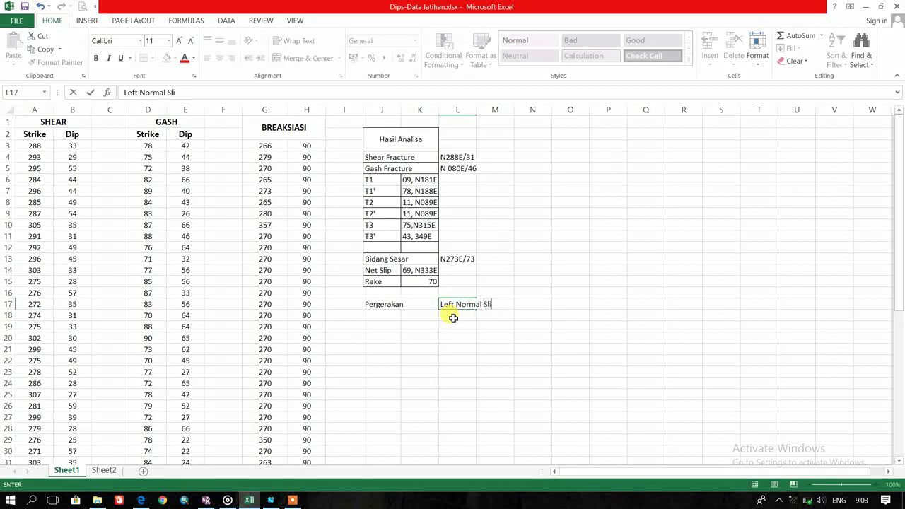
text(p Fault)
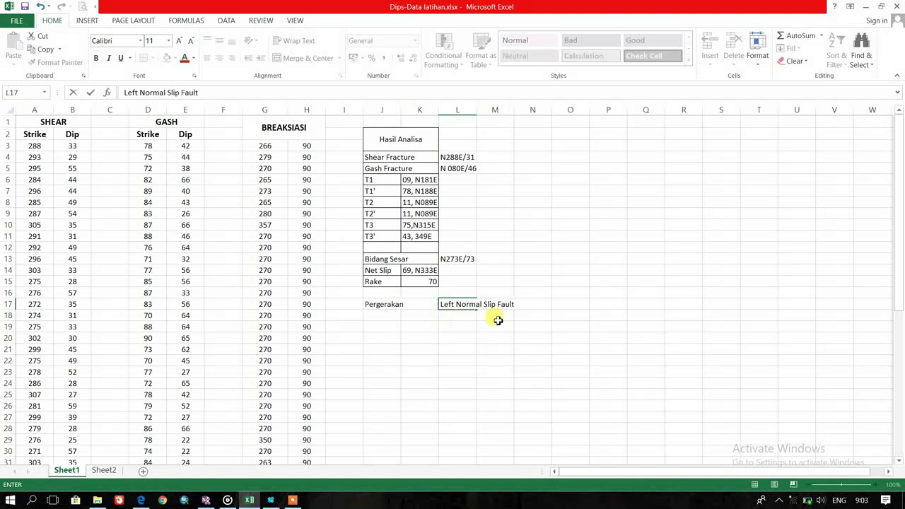
text( ()
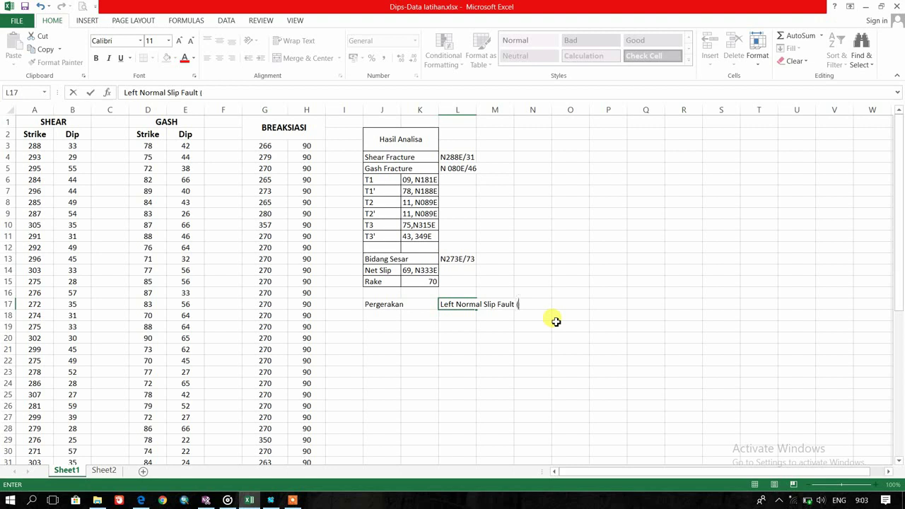
text(Rickard,1972)
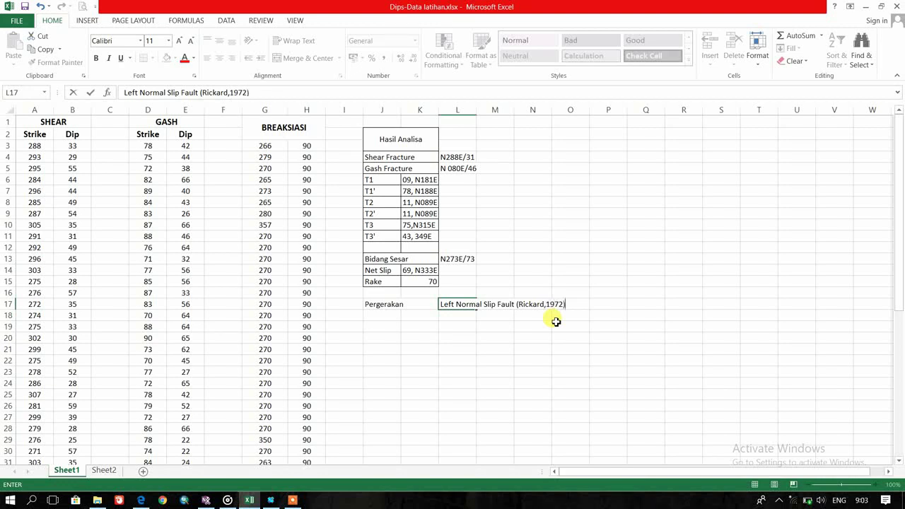
click(542, 340)
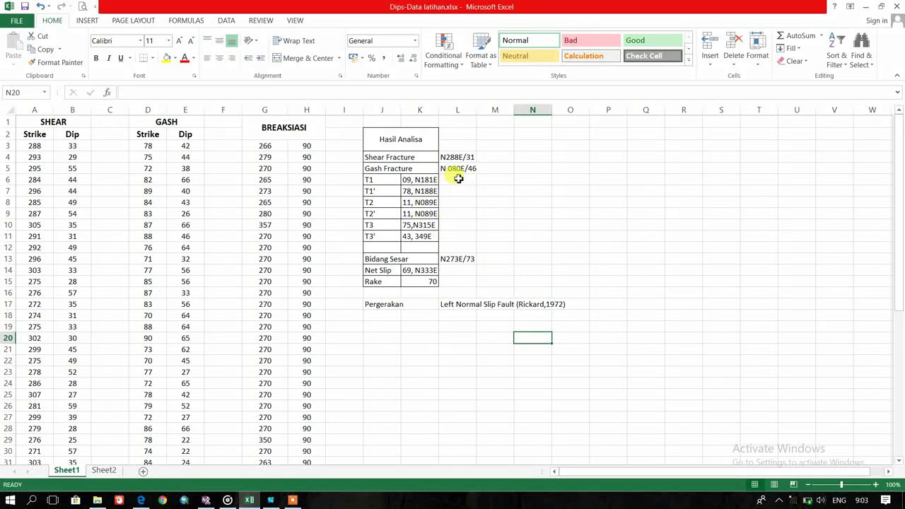
Review the completed Hasil Analisa sheet, and minimize Excel and Edge to return to the Major Planes Plot in Dips.
scroll(301, 359, down, 7)
scroll(301, 359, up, 7)
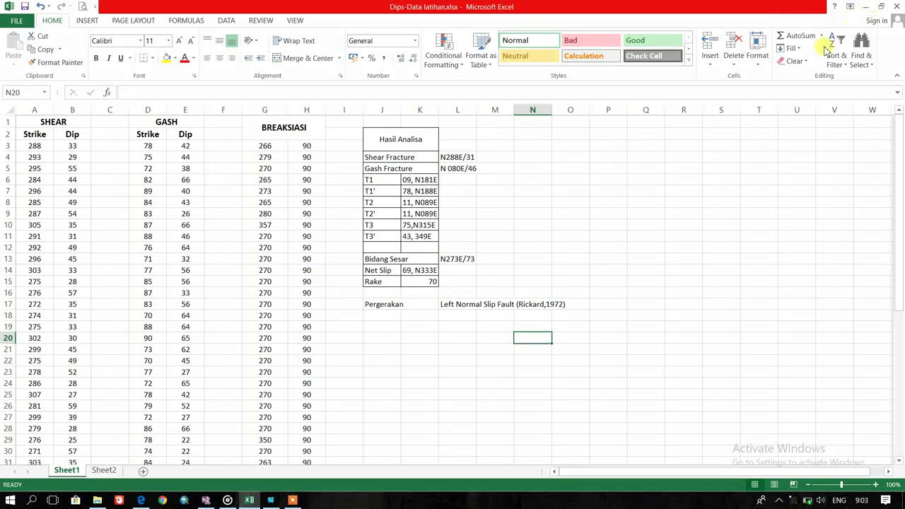
click(869, 7)
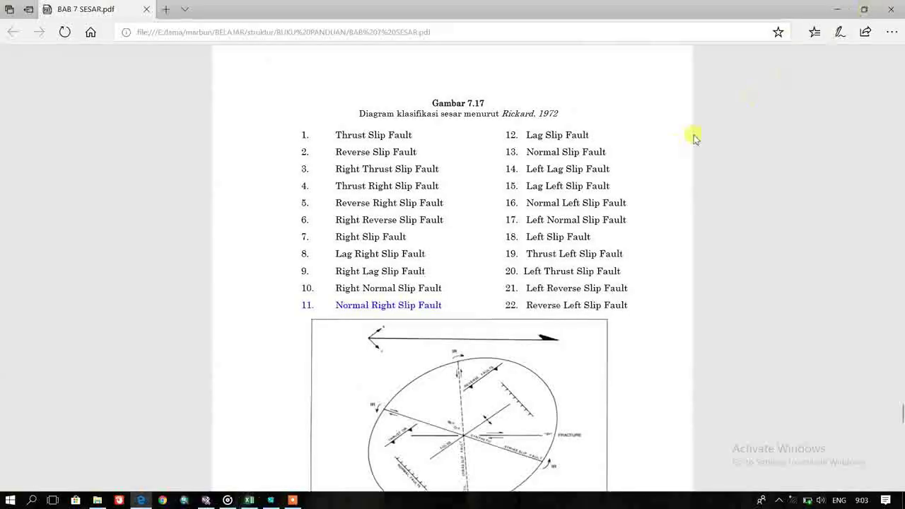
click(840, 9)
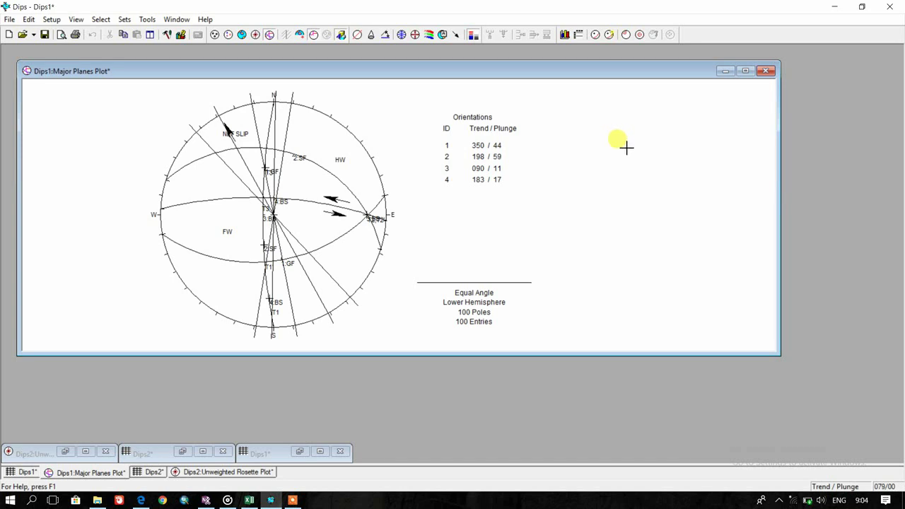
click(297, 500)
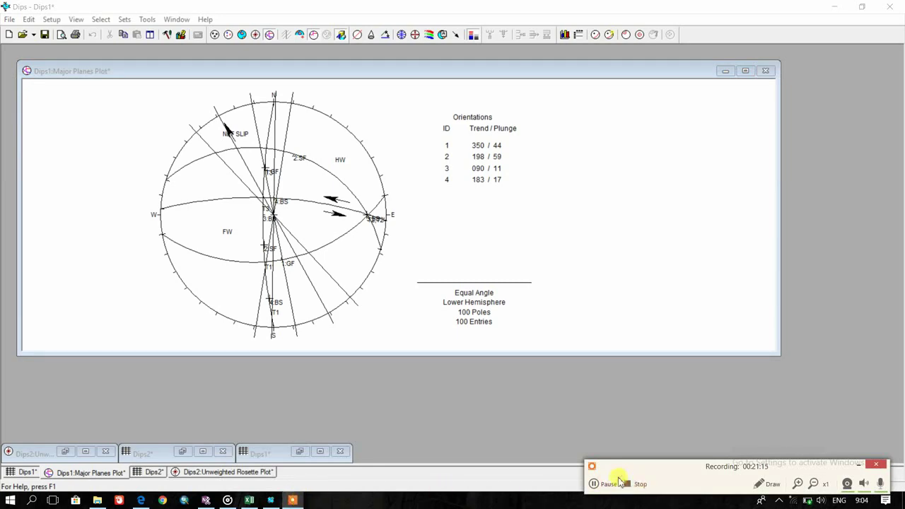